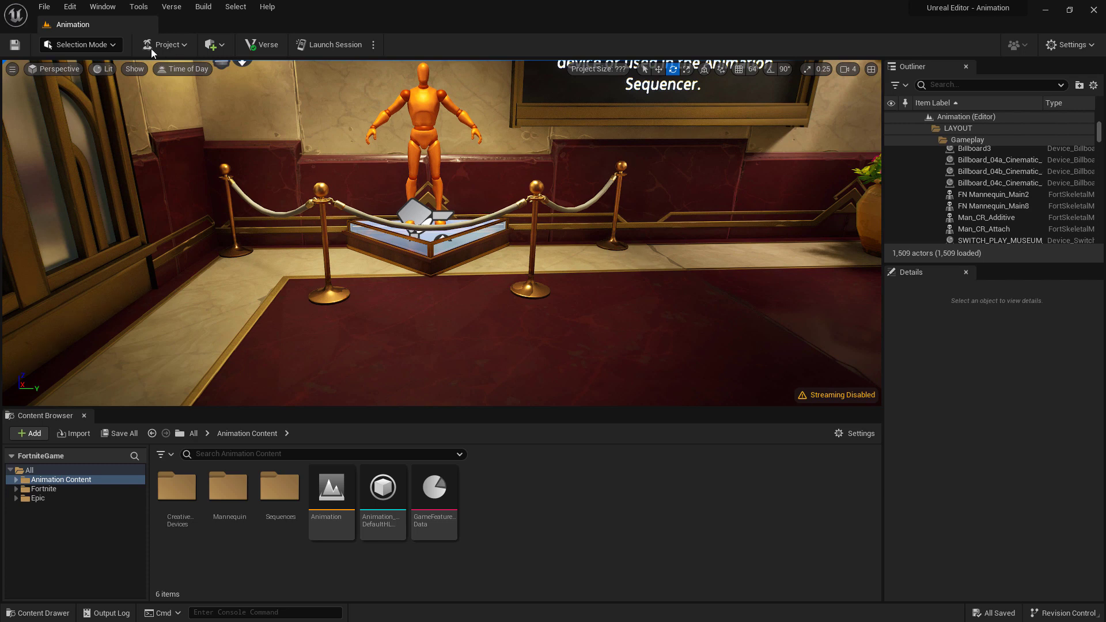
# Step: Look at the Animation 101 feature example in the project browser, then close it without creating anything
pyautogui.click(44, 6)
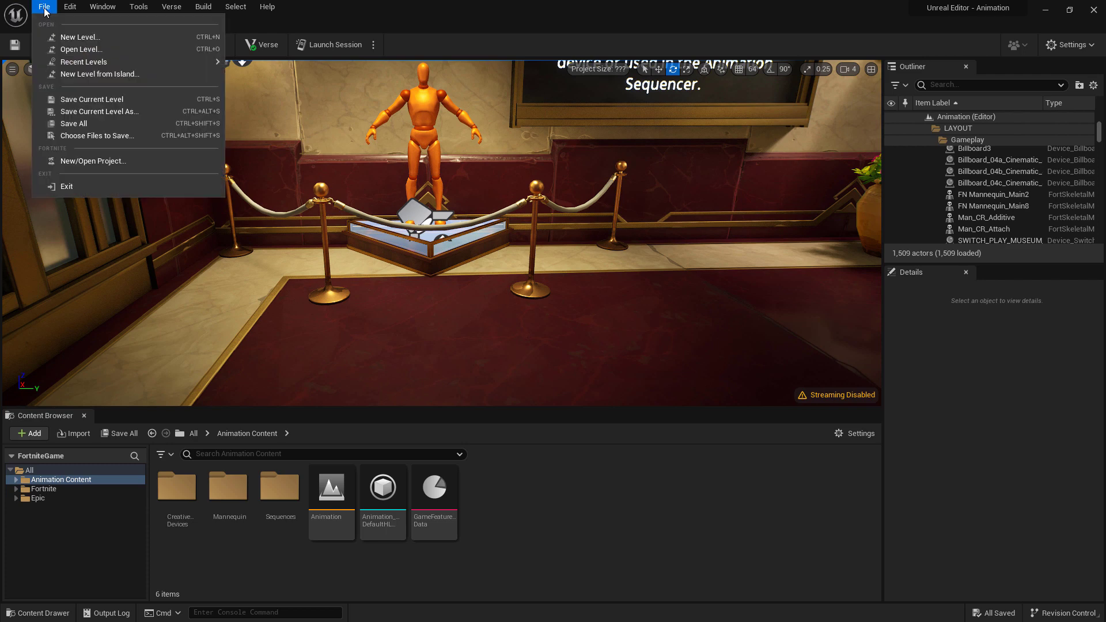
pyautogui.click(92, 160)
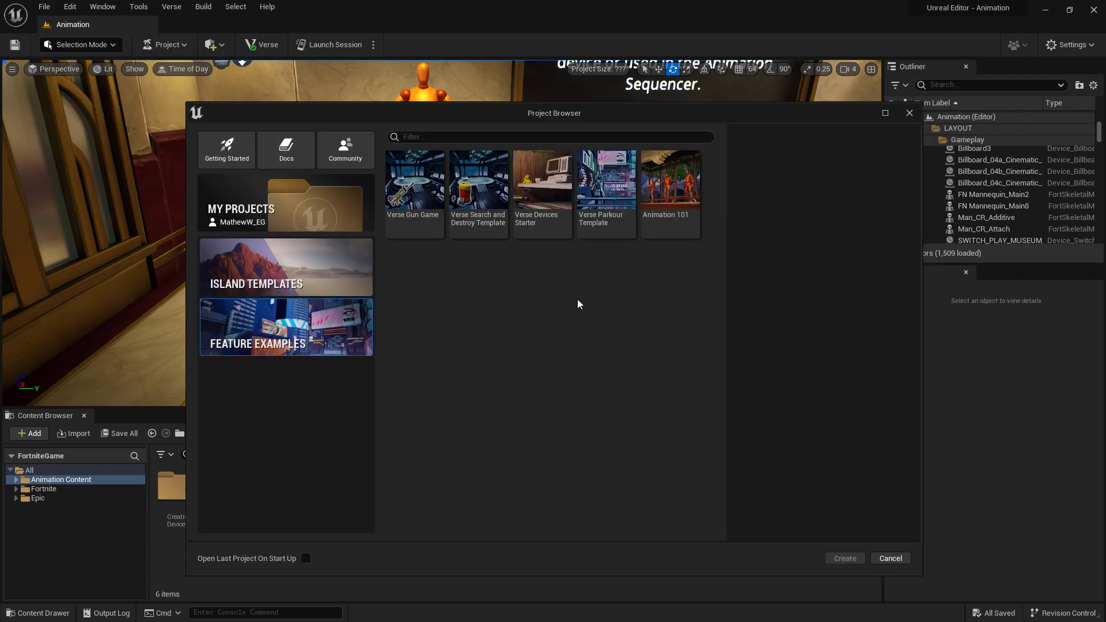
pyautogui.click(672, 200)
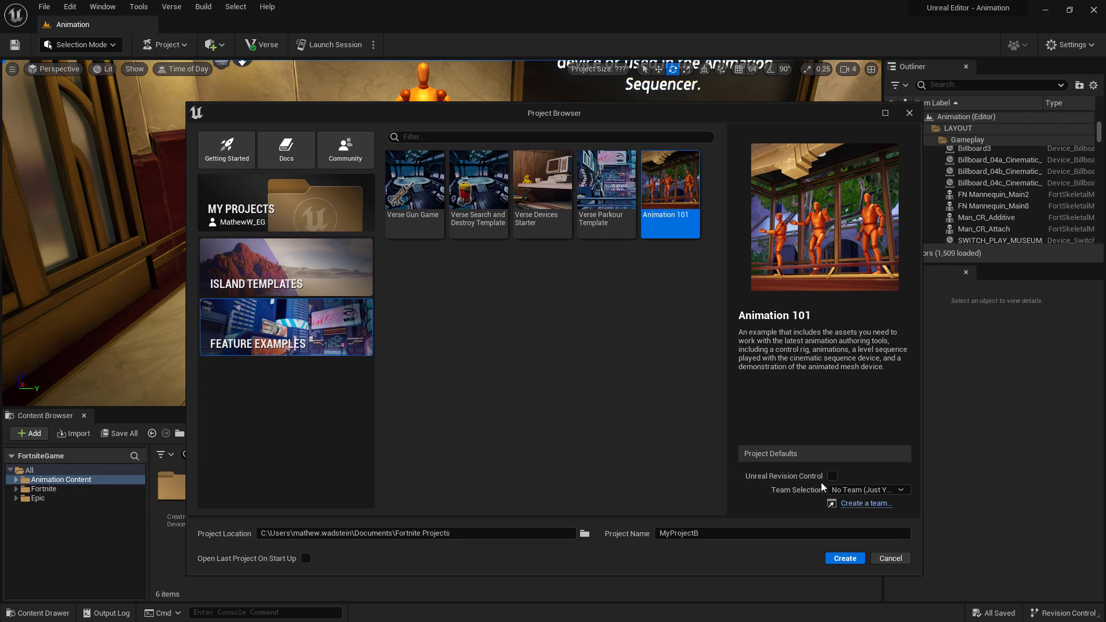
pyautogui.click(889, 558)
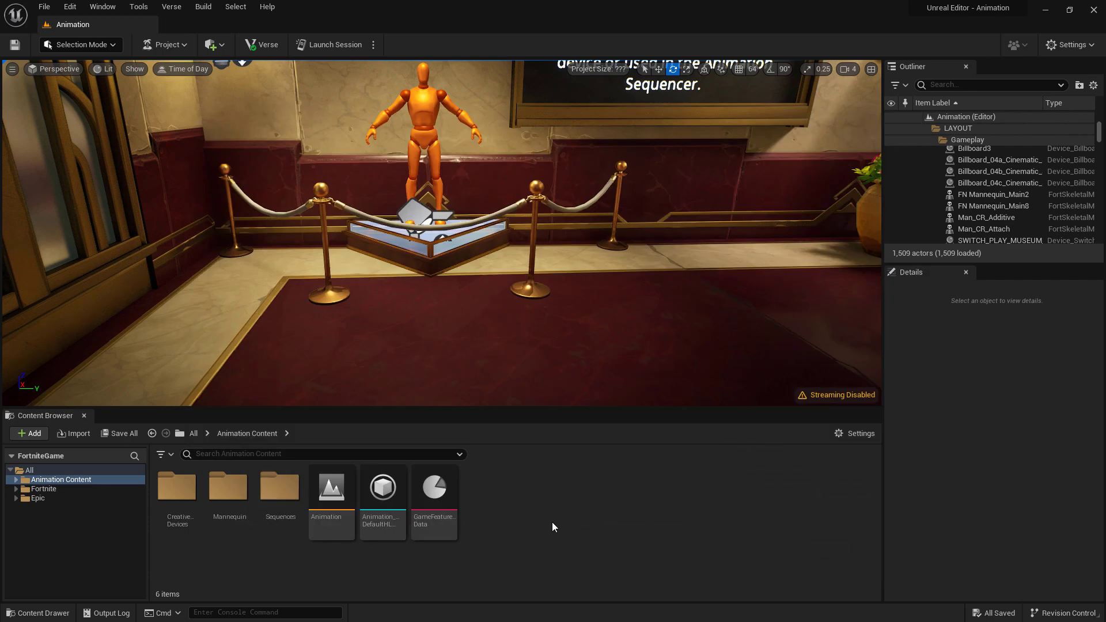
# Step: Drag FN_Mannequin from Animation Content > Mannequin > Meshes onto the floor by the plant
pyautogui.doubleClick(79, 481)
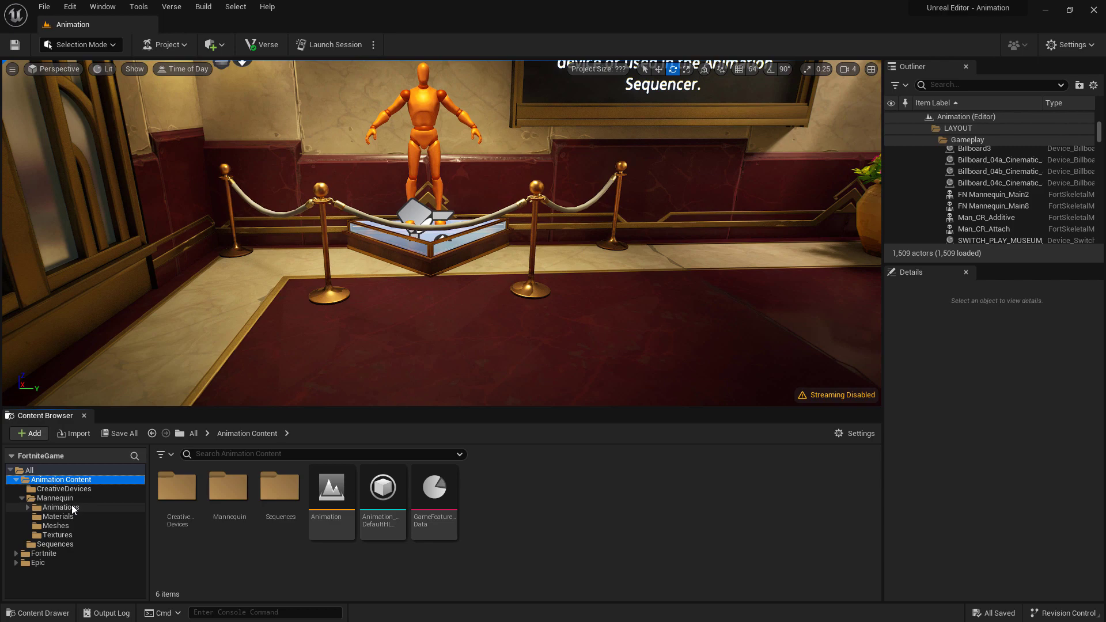
pyautogui.click(60, 525)
pyautogui.moveTo(182, 483)
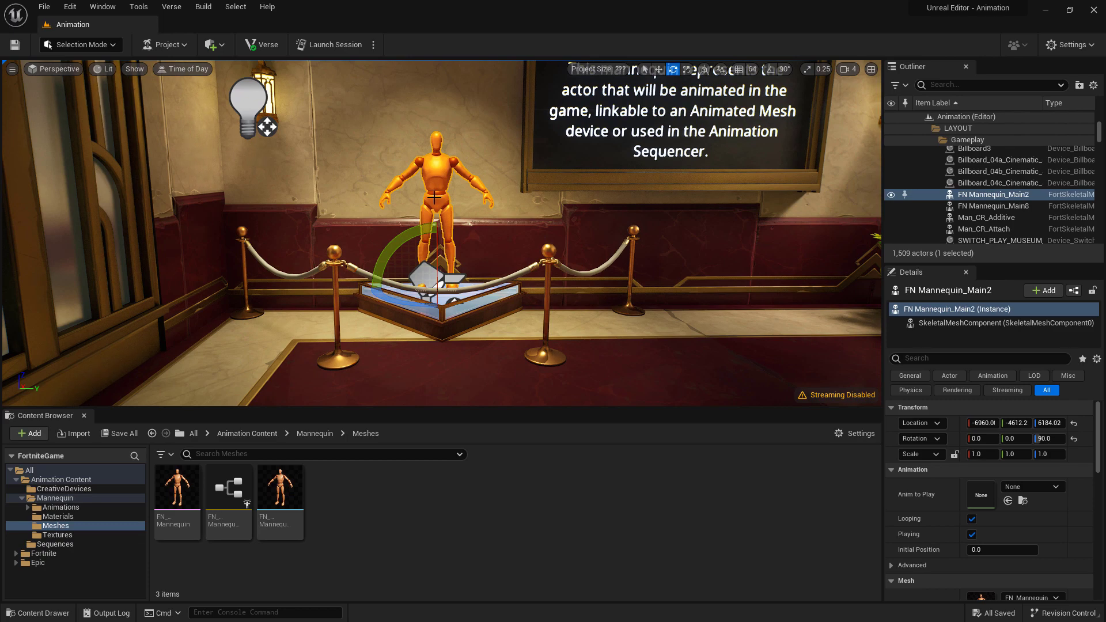
pyautogui.moveTo(601, 342); pyautogui.dragTo(576, 337, button='right')
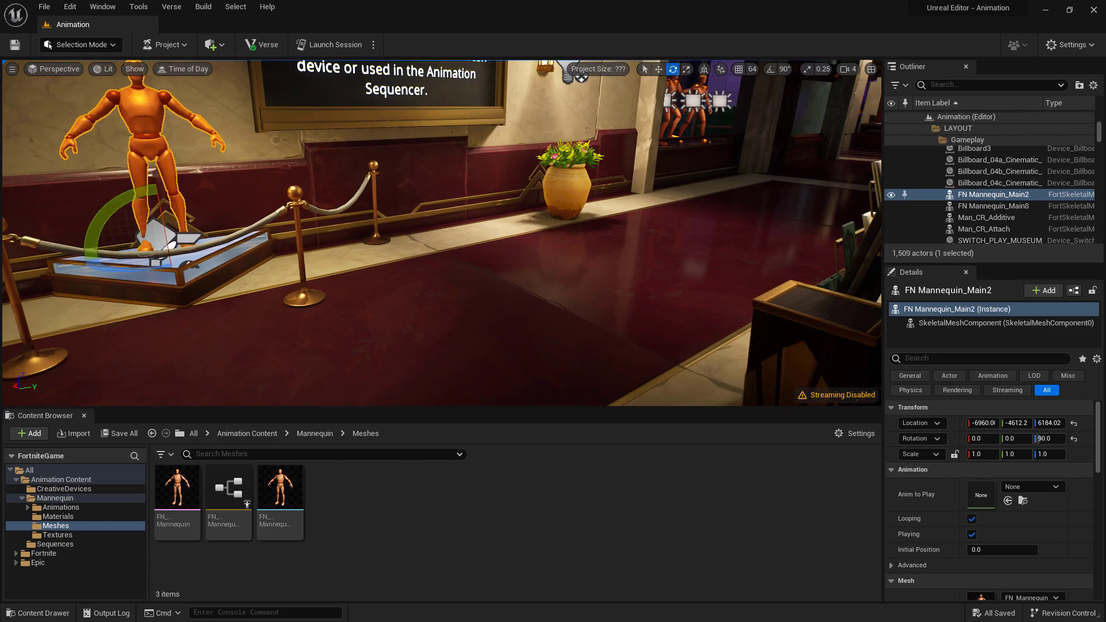
pyautogui.moveTo(175, 494)
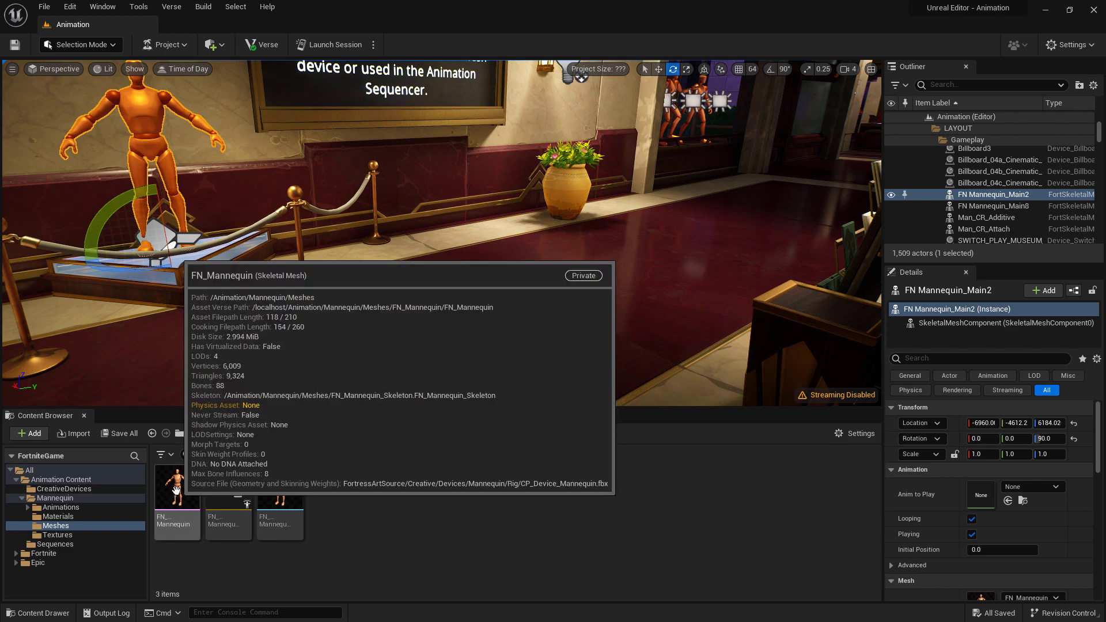
pyautogui.moveTo(175, 494); pyautogui.dragTo(550, 353)
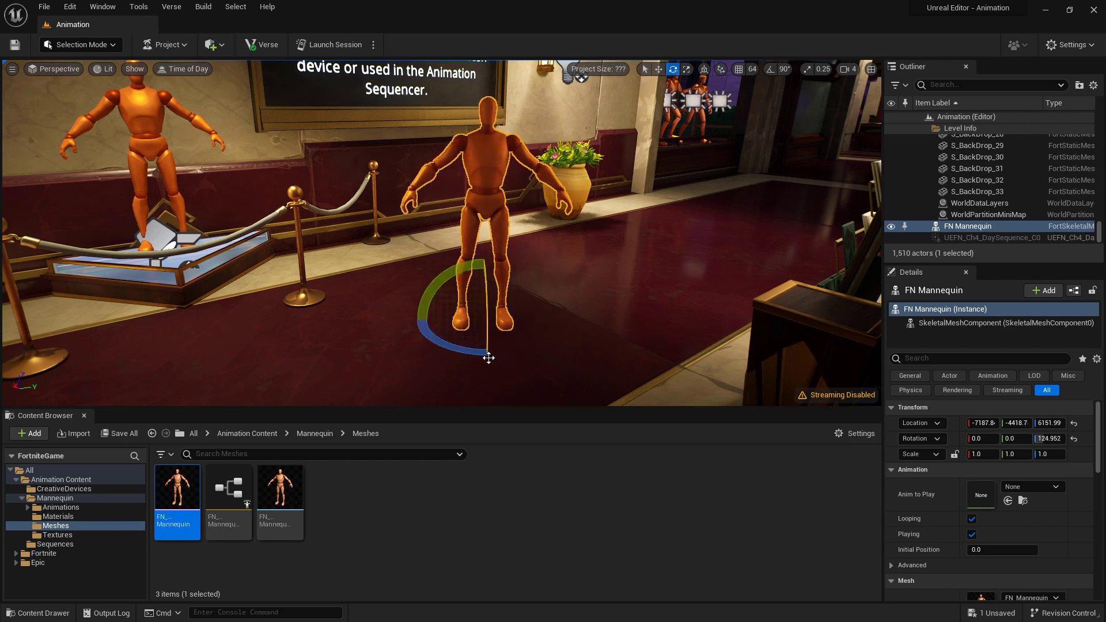
# Step: Create a new level sequence named Seq_Animation in the Meshes folder
pyautogui.rightClick(358, 501)
pyautogui.moveTo(430, 426)
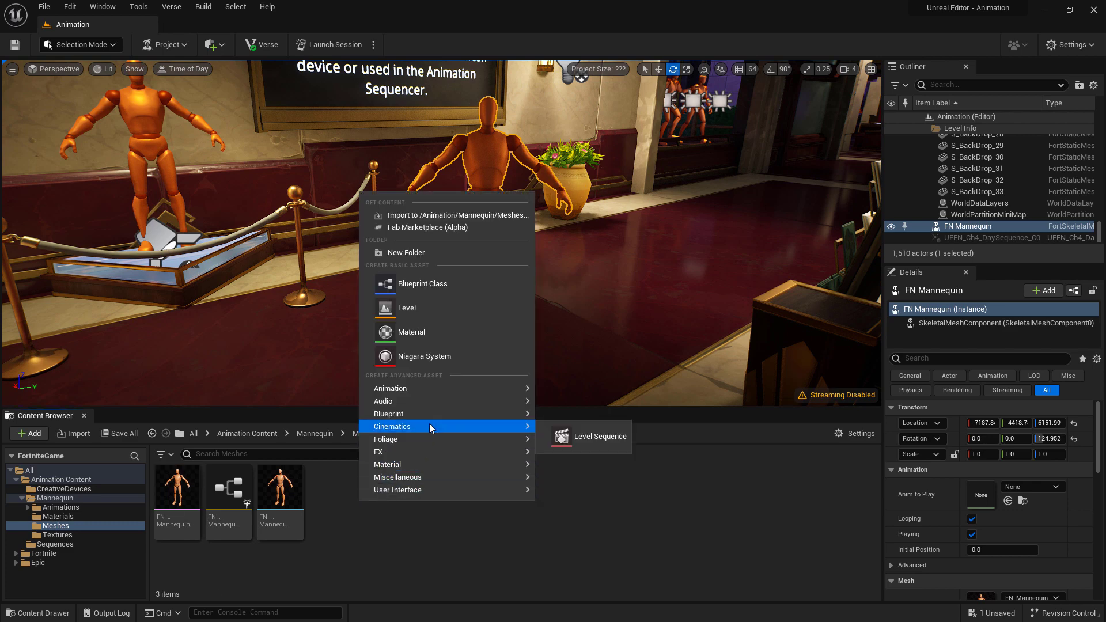
pyautogui.click(588, 436)
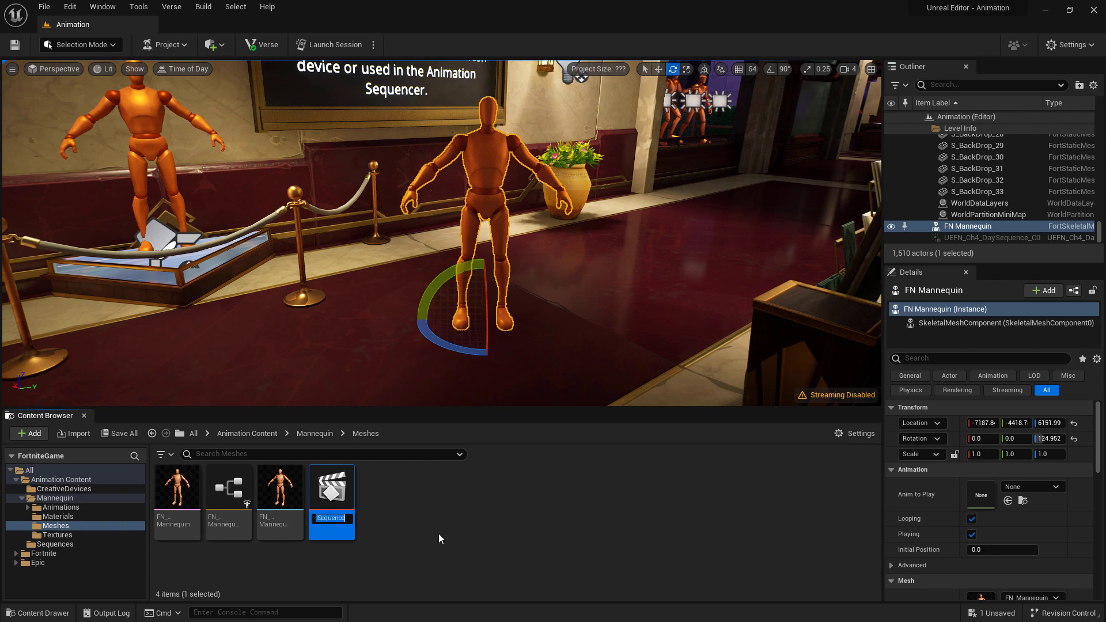
pyautogui.write('Seq_Animation')
pyautogui.press('Return')
# Step: Open Seq_Animation and add the FN Mannequin actor as a track
pyautogui.doubleClick(316, 486)
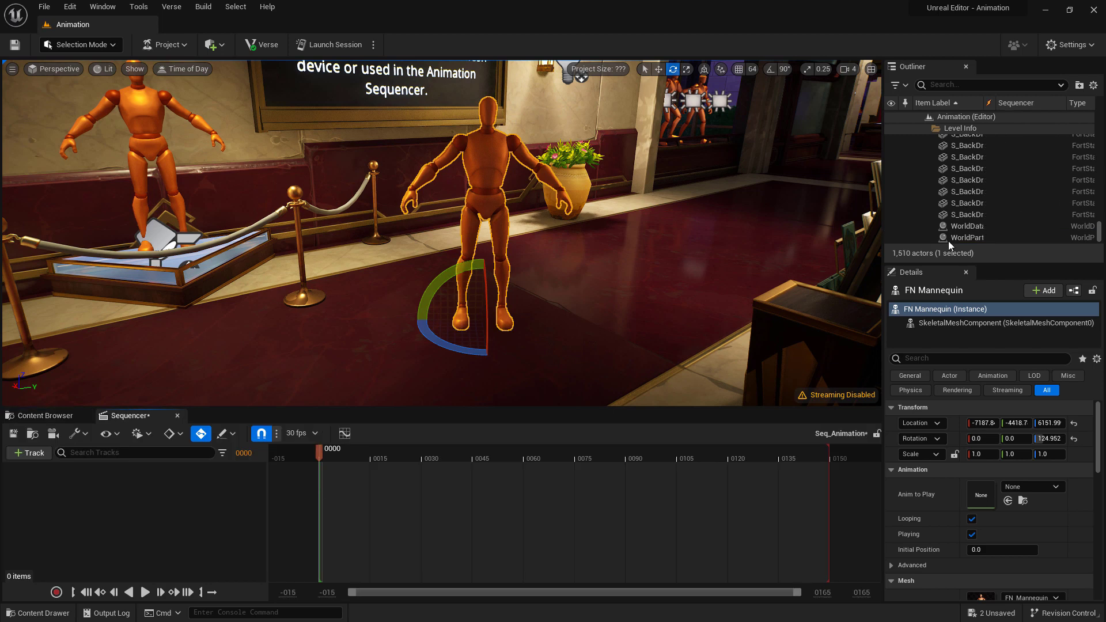
pyautogui.click(30, 454)
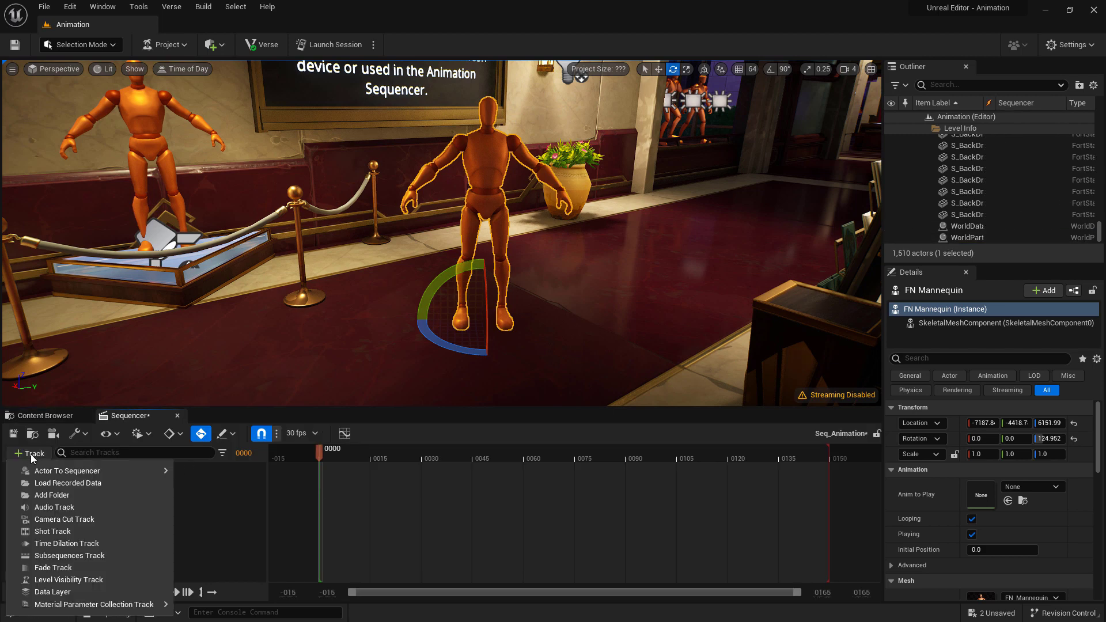
pyautogui.moveTo(60, 468)
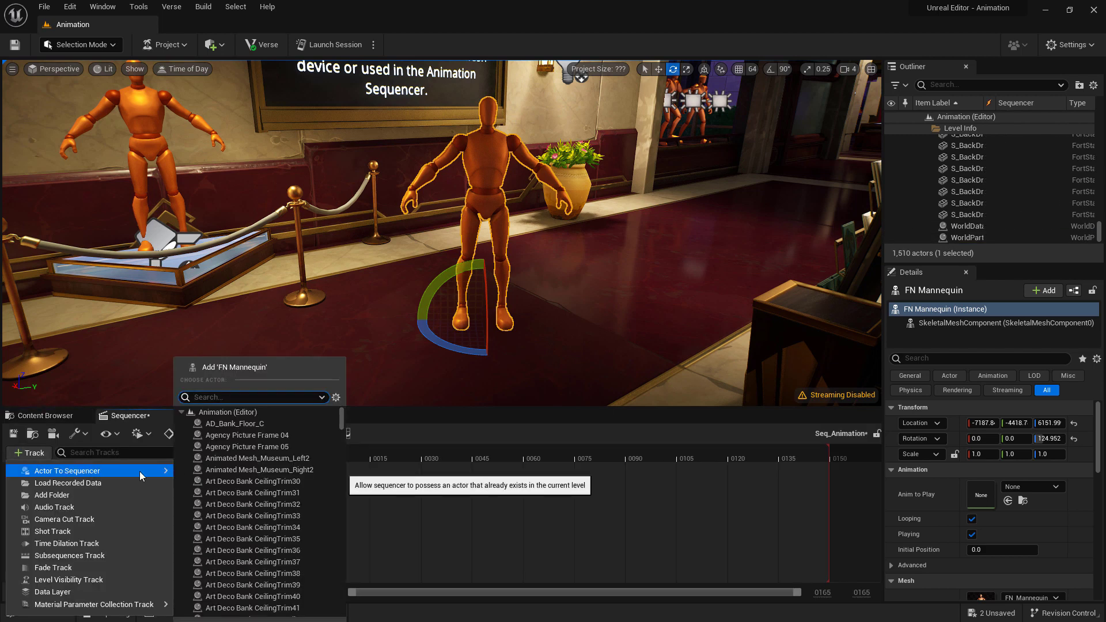
pyautogui.click(252, 367)
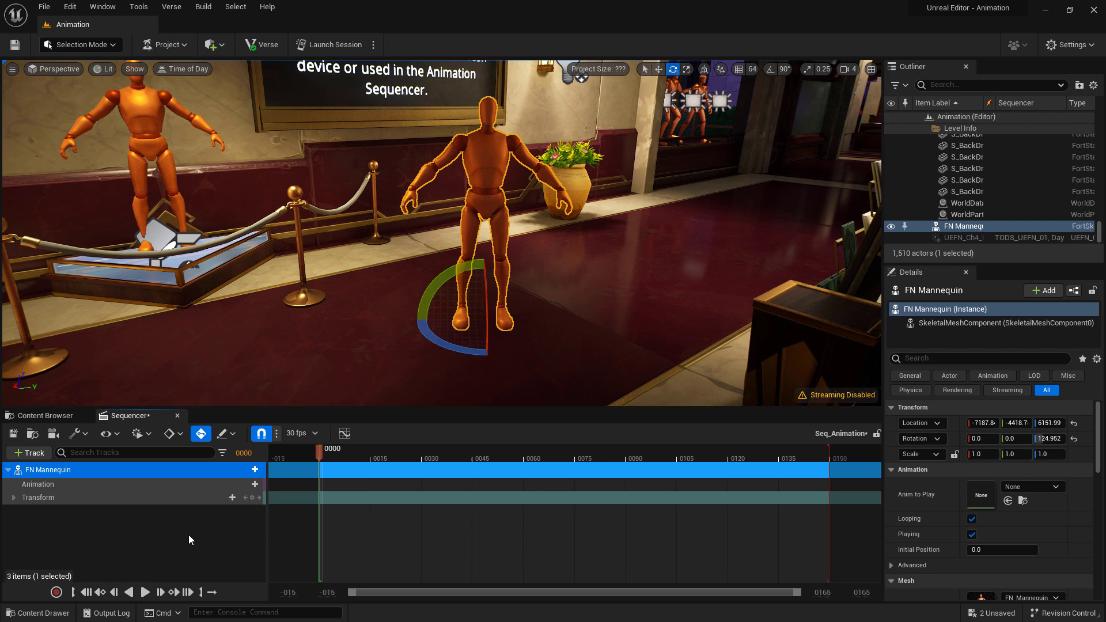
# Step: Bake the FN Mannequin onto an FK control rig with Reduce Keys turned off
pyautogui.rightClick(178, 472)
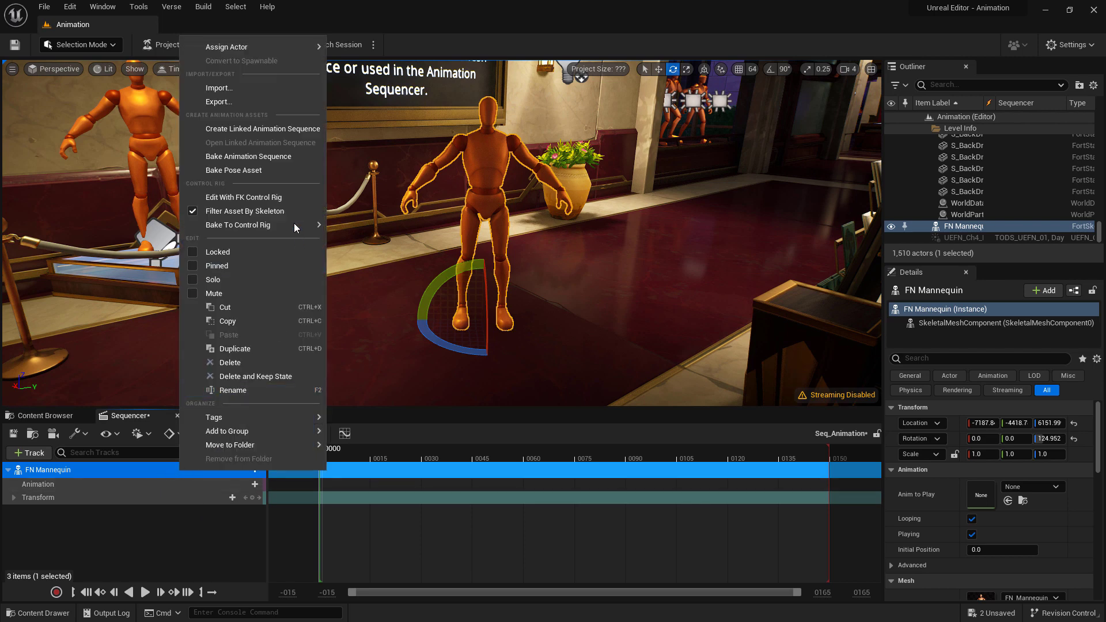
pyautogui.click(285, 199)
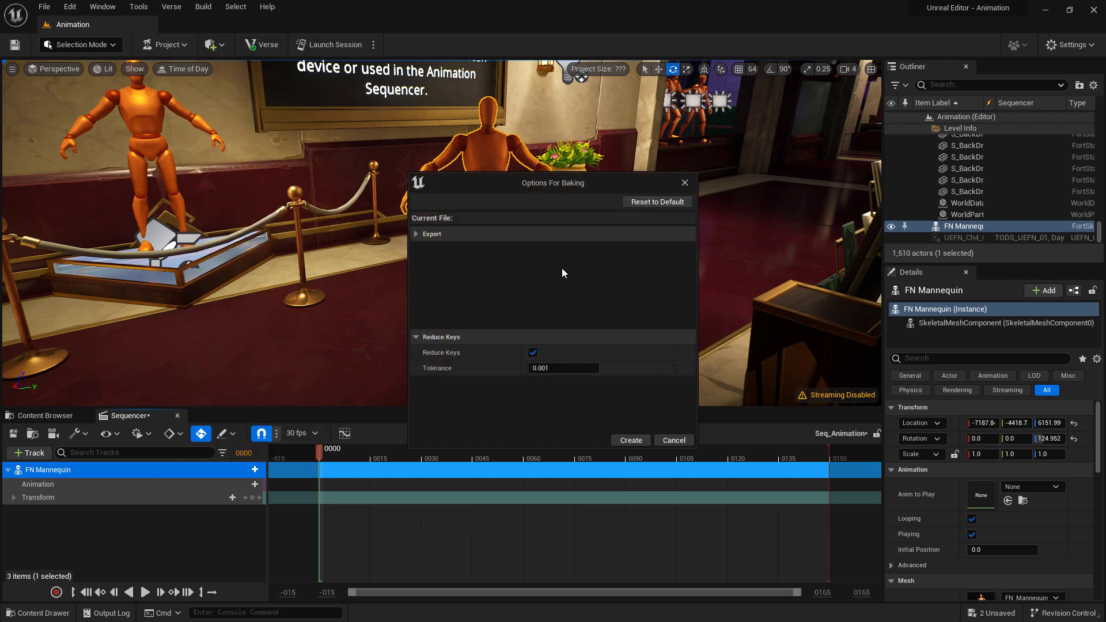
pyautogui.click(532, 354)
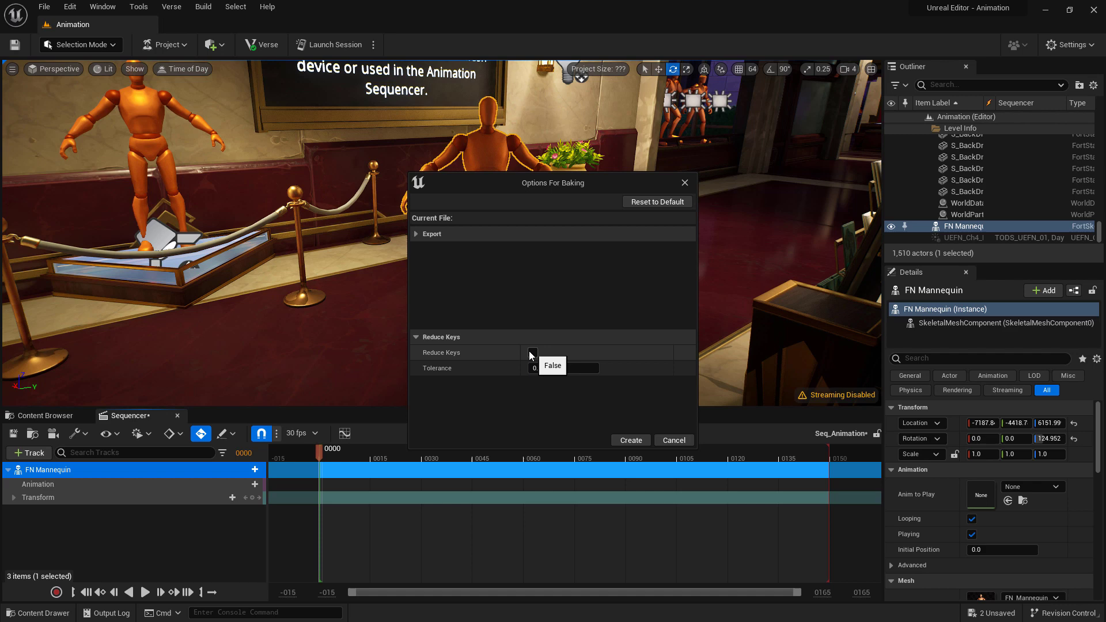
pyautogui.click(631, 440)
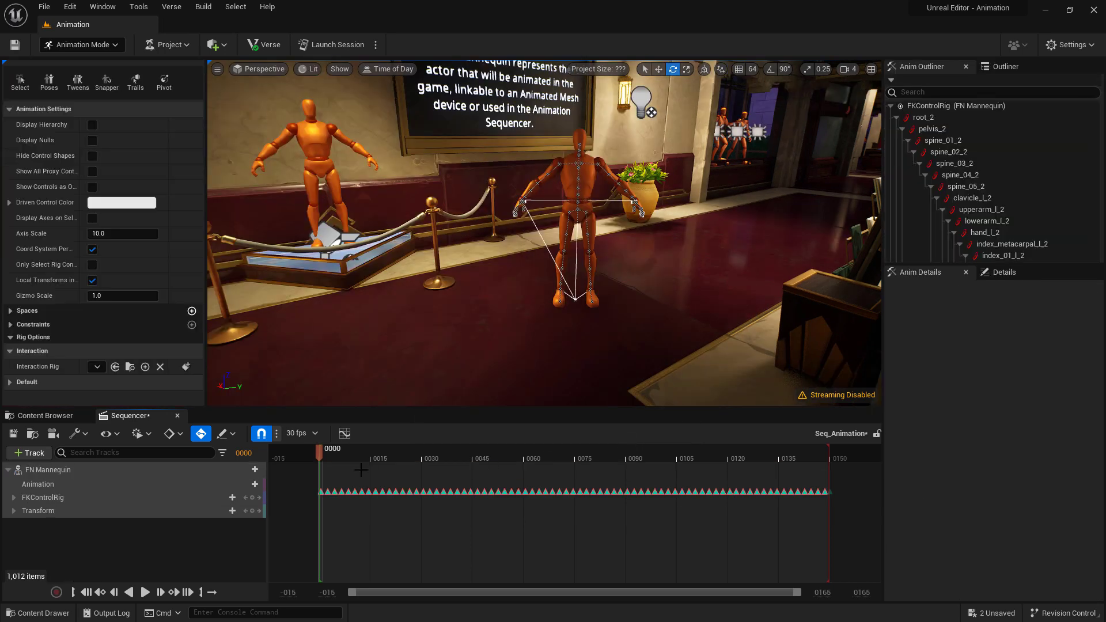
# Step: Select all keys on the FKControlRig row and select that track for removal
pyautogui.click(26, 499)
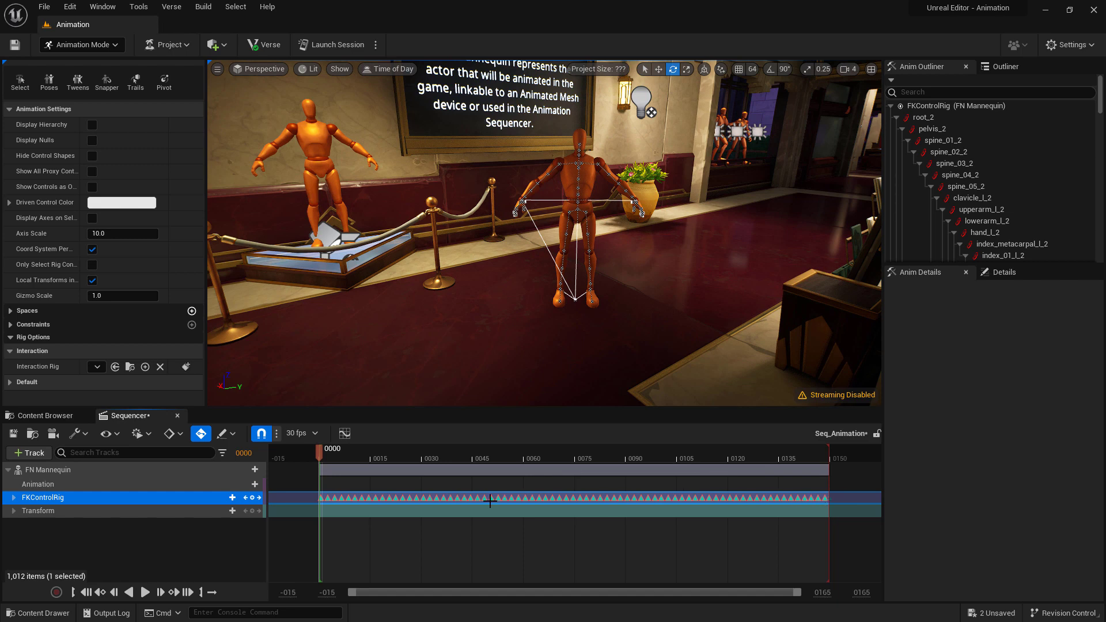
pyautogui.moveTo(300, 482); pyautogui.dragTo(411, 512)
pyautogui.moveTo(842, 511); pyautogui.dragTo(841, 507)
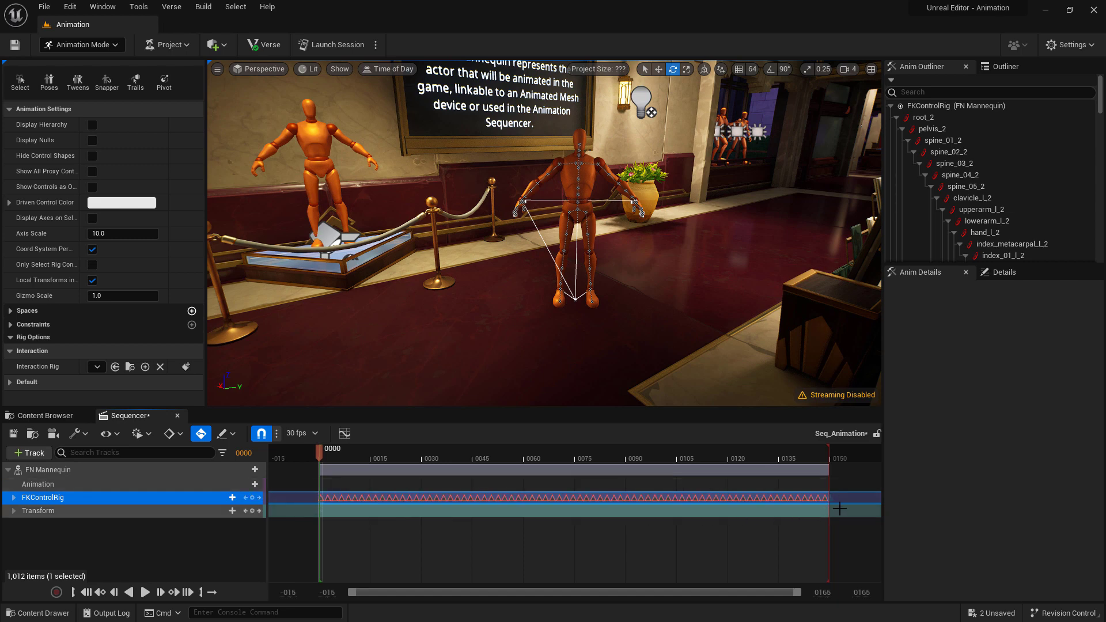
pyautogui.click(13, 498)
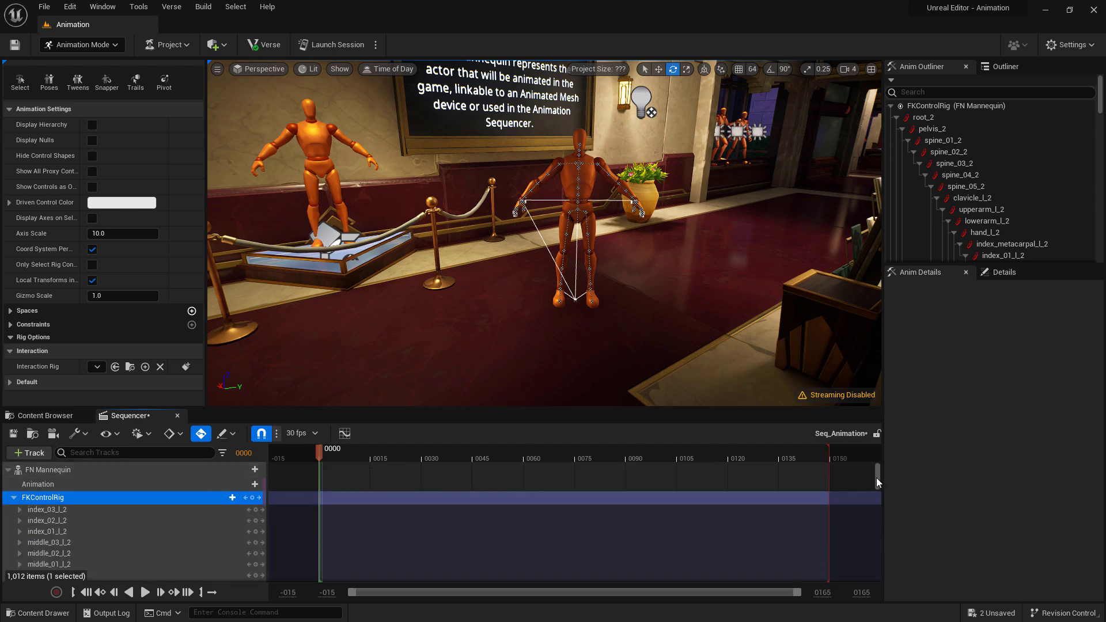
pyautogui.click(49, 497)
# Step: Delete the old FKControlRig track and rebake the mannequin to FKControlRig with Reduce Keys enabled
pyautogui.press('Delete')
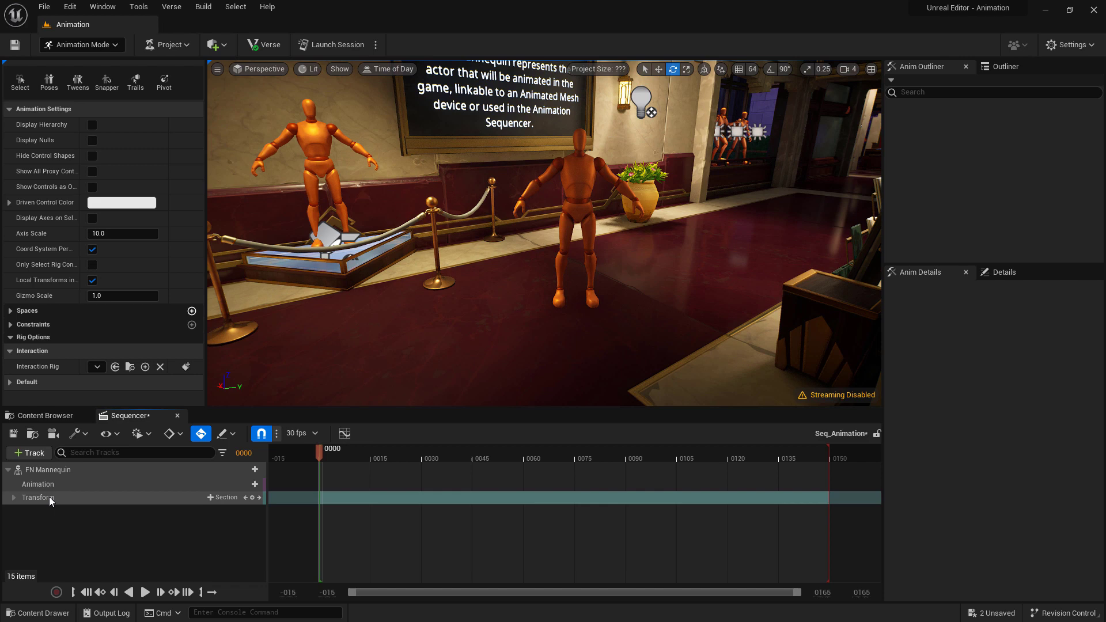
pyautogui.click(65, 470)
pyautogui.rightClick(65, 470)
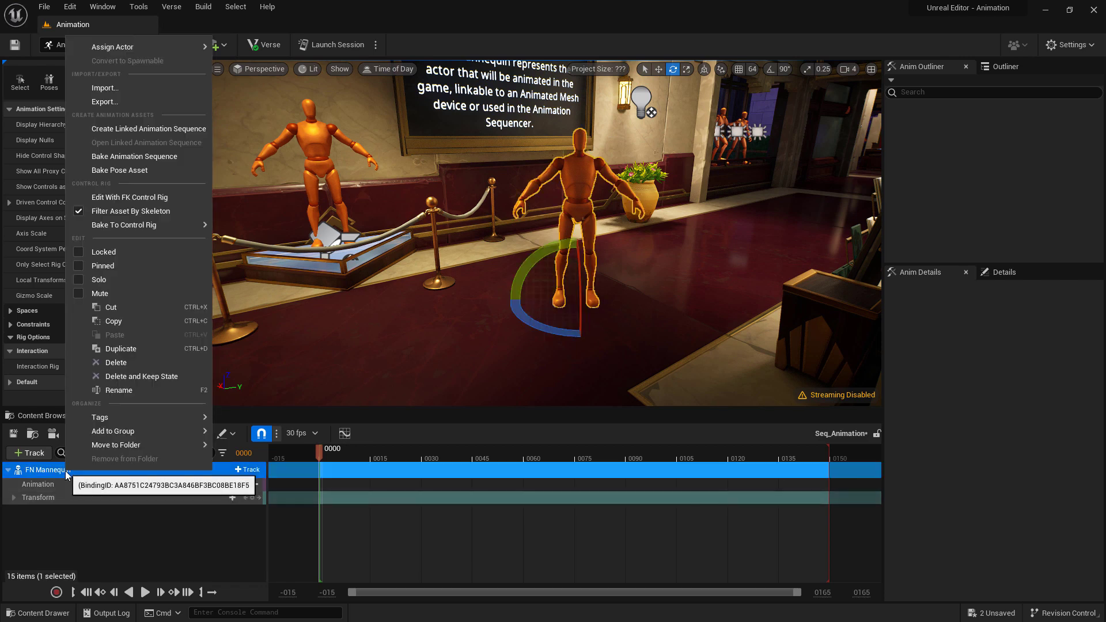
pyautogui.click(158, 197)
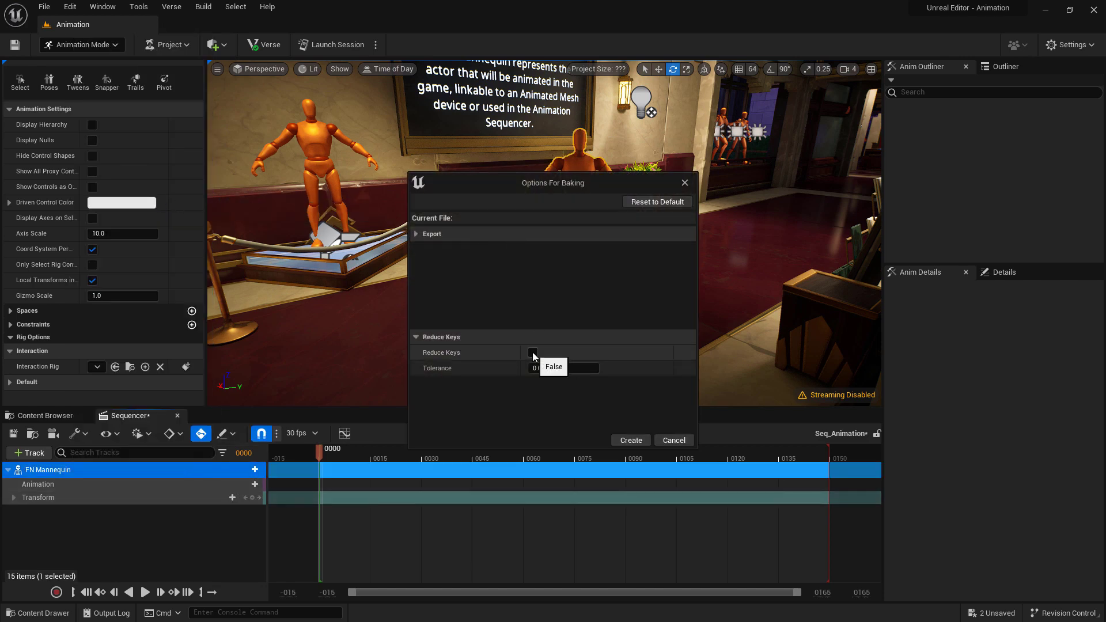
pyautogui.click(533, 352)
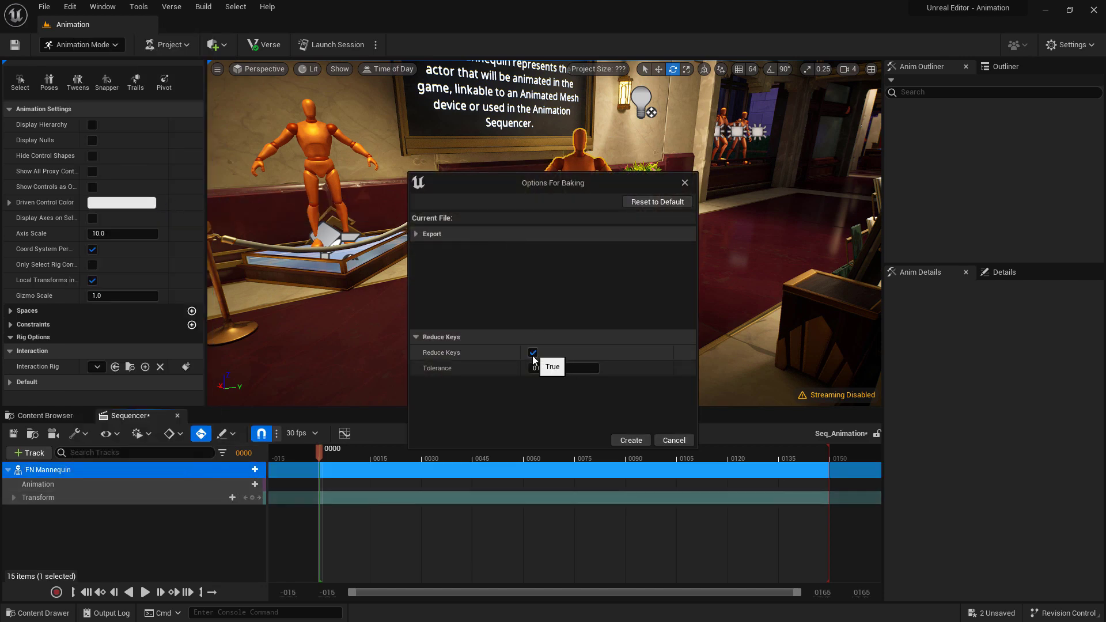
pyautogui.click(631, 440)
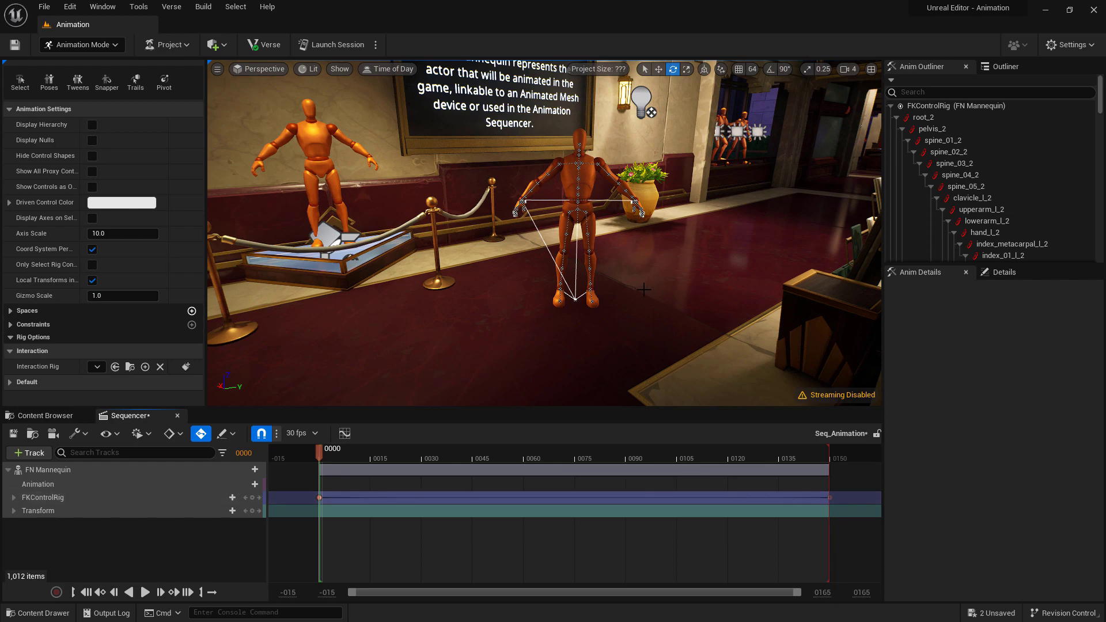
# Step: Raise the mannequin's right upper arm (upperarm_r) and key it at frame 36
pyautogui.press('f')
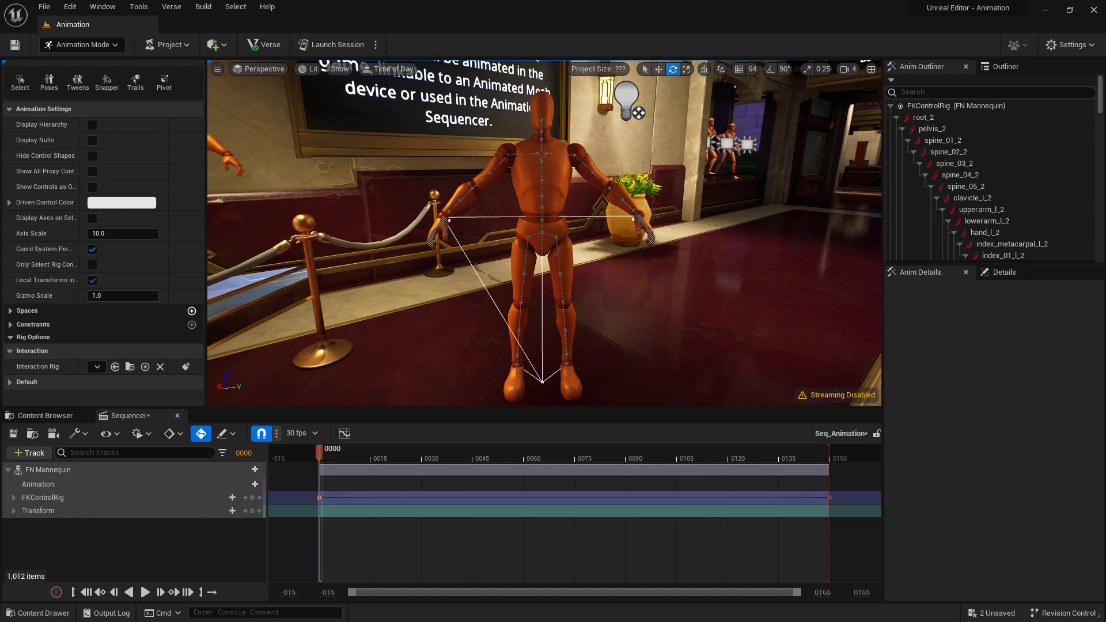
pyautogui.click(510, 154)
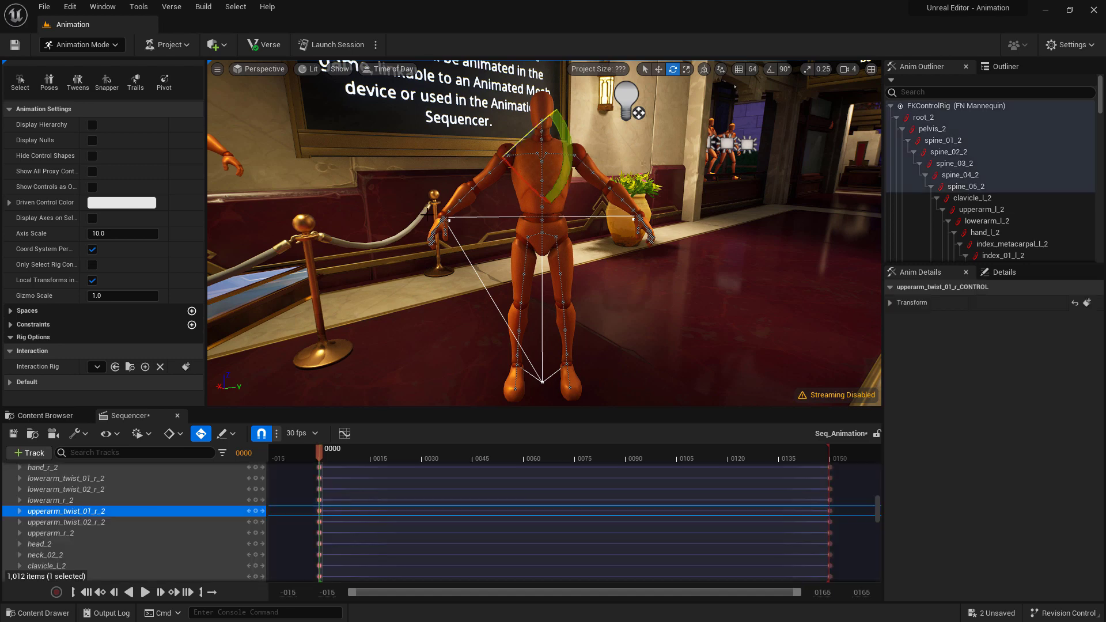
pyautogui.click(88, 534)
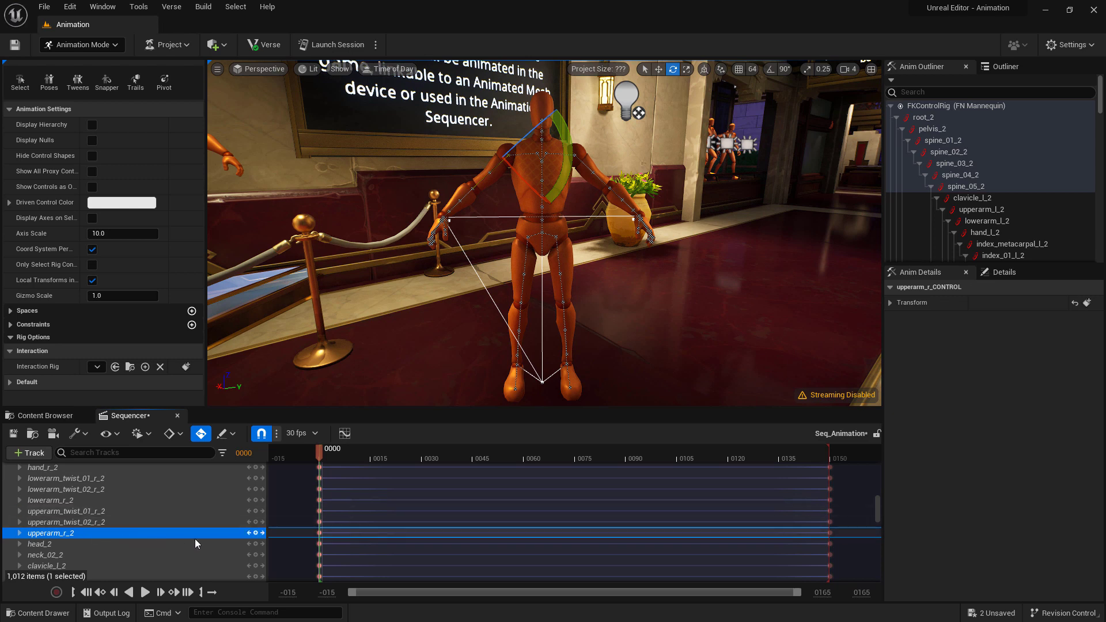
pyautogui.moveTo(319, 455); pyautogui.dragTo(444, 454)
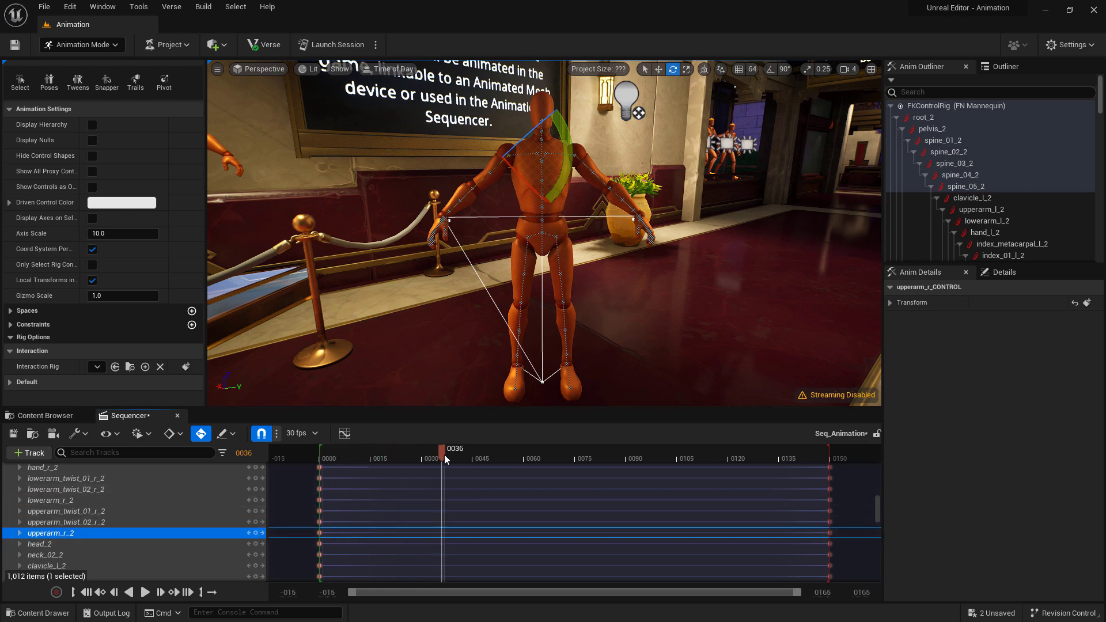
pyautogui.moveTo(567, 161); pyautogui.dragTo(551, 122)
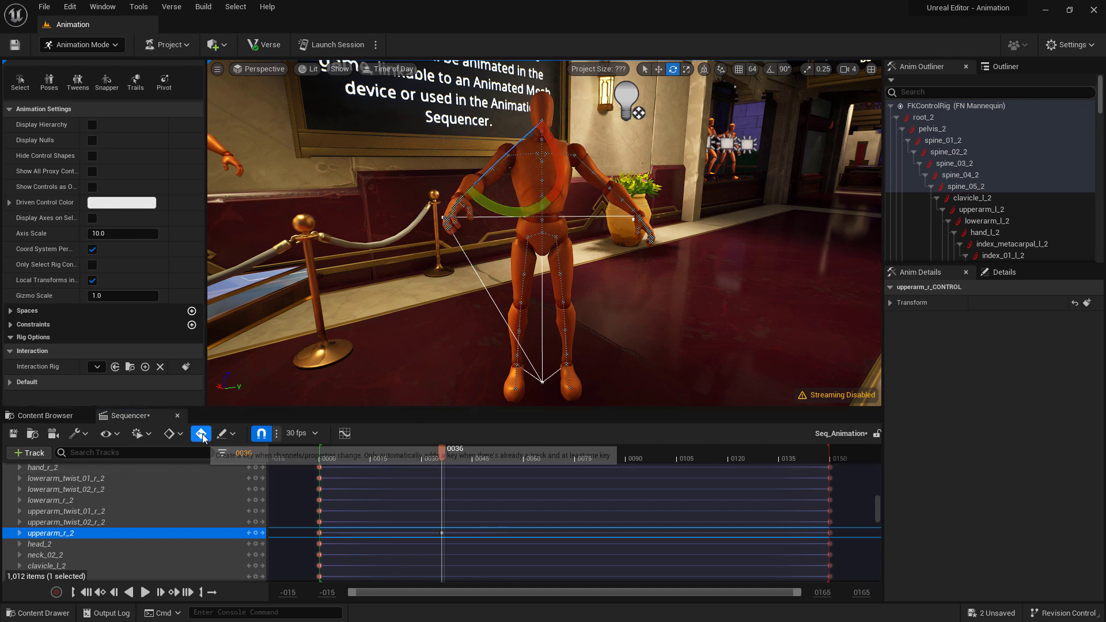
# Step: At frame 80, key upperarm_r raised higher and lowerarm_r bent up
pyautogui.moveTo(441, 453); pyautogui.dragTo(745, 453)
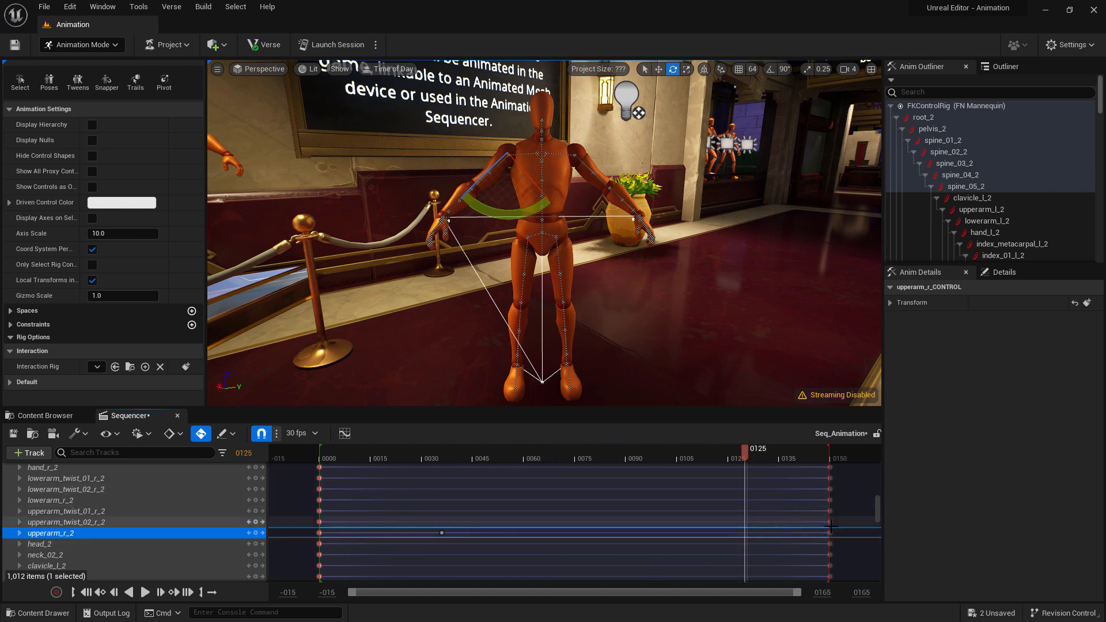
pyautogui.moveTo(745, 453); pyautogui.dragTo(593, 463)
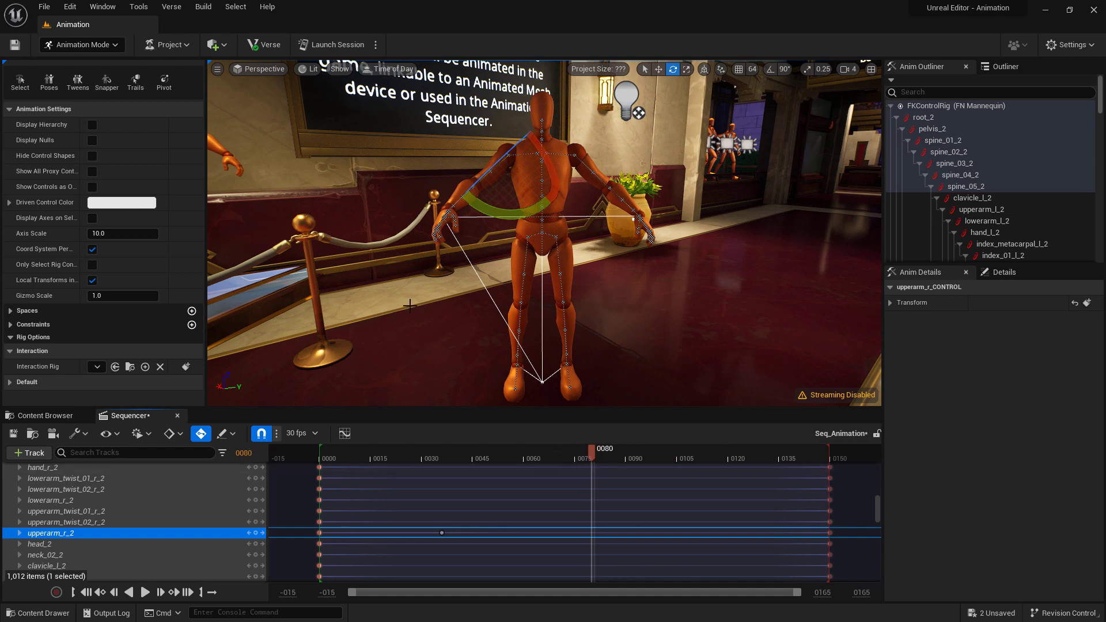
pyautogui.moveTo(499, 218); pyautogui.dragTo(484, 164)
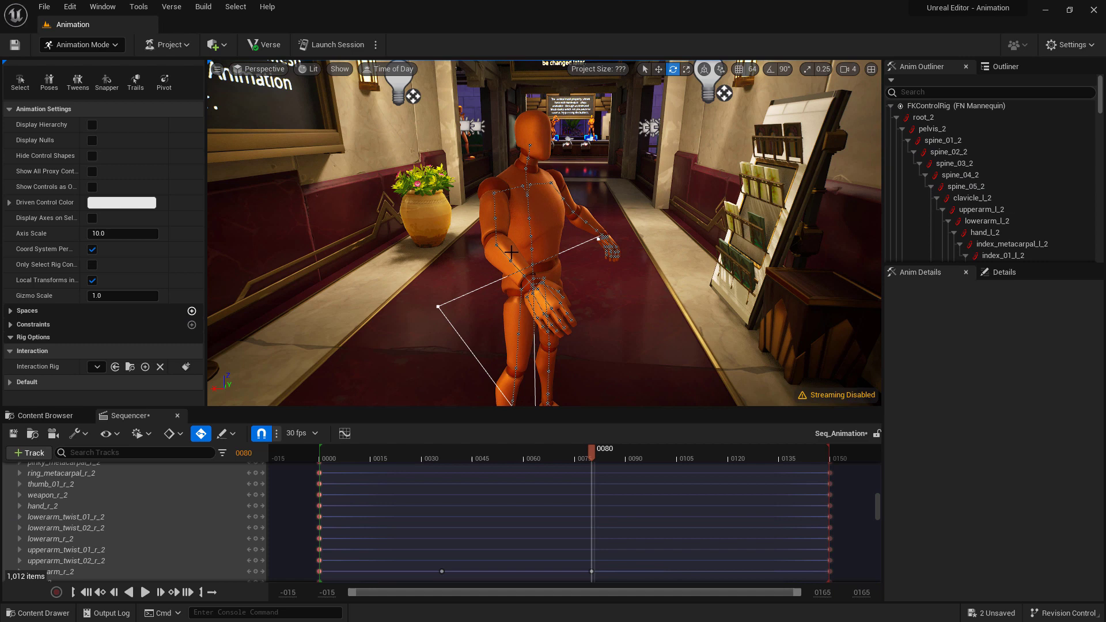
pyautogui.click(511, 252)
pyautogui.moveTo(474, 295); pyautogui.dragTo(502, 300)
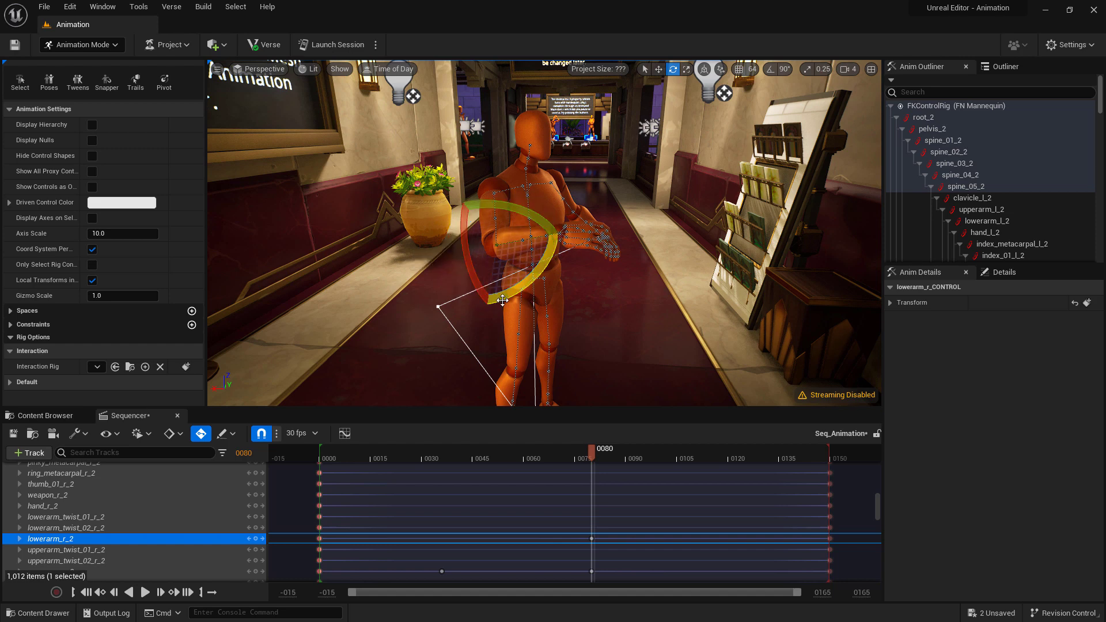
pyautogui.click(492, 193)
pyautogui.scroll(-1, 98, 554)
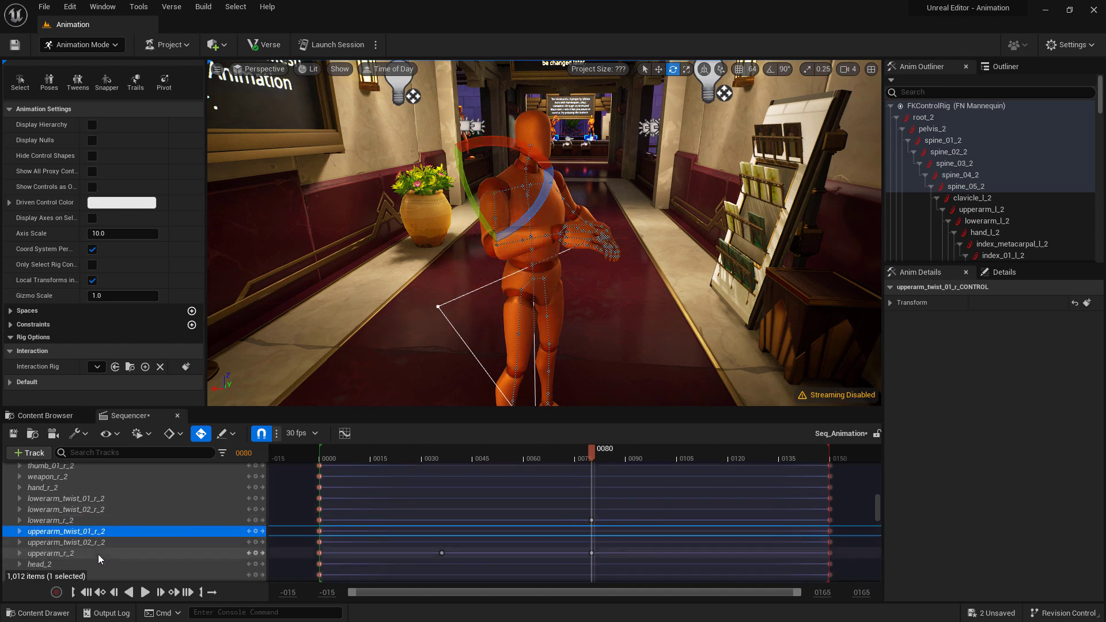
pyautogui.click(98, 553)
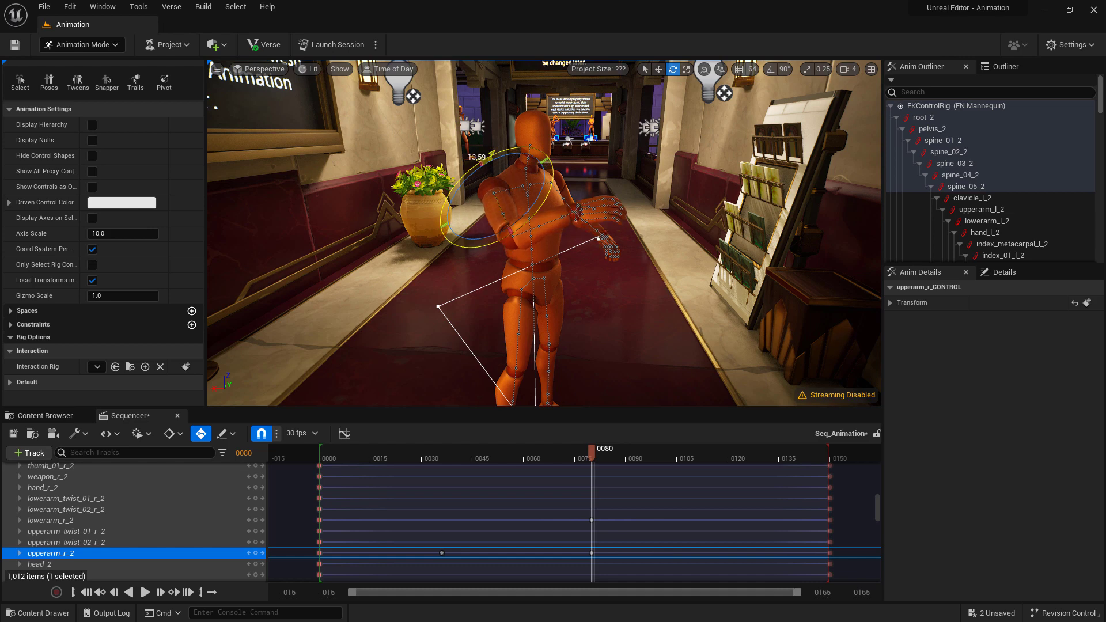
pyautogui.moveTo(455, 222); pyautogui.dragTo(529, 350)
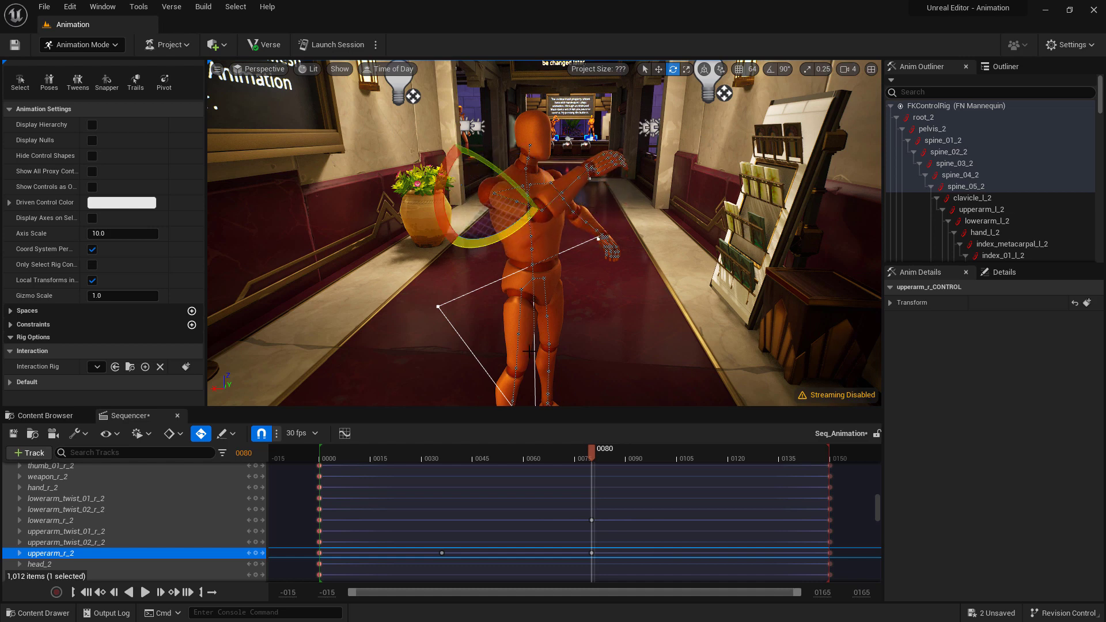
pyautogui.moveTo(591, 455); pyautogui.dragTo(662, 460)
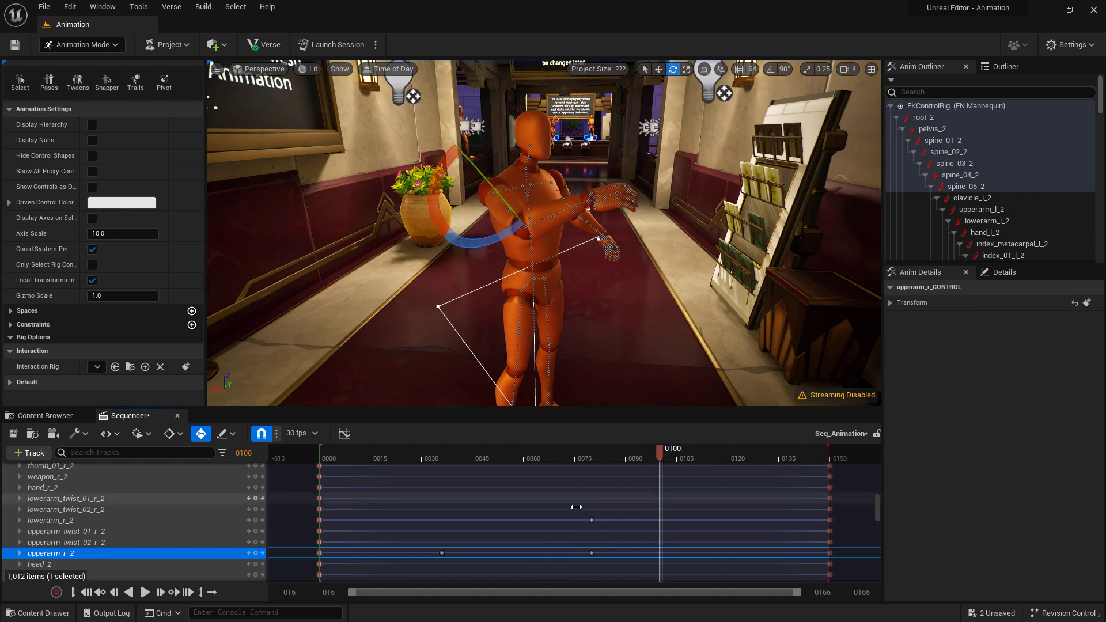
# Step: Move the lowerarm_r key from frame 80 to about frame 98, then save Seq_Animation
pyautogui.moveTo(571, 502); pyautogui.dragTo(608, 559)
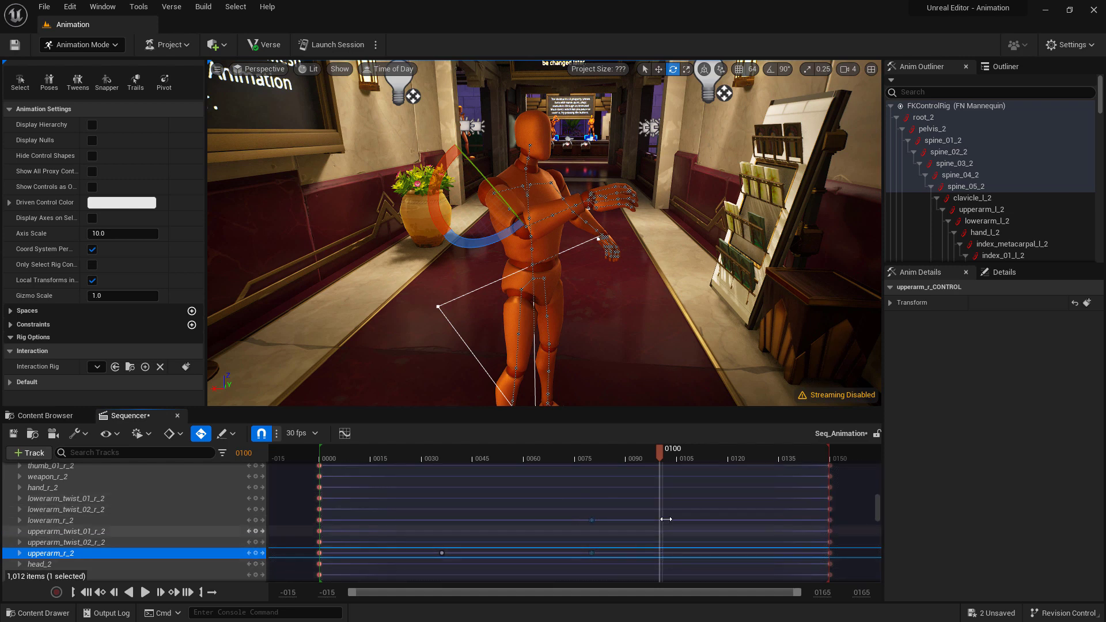
pyautogui.click(654, 454)
pyautogui.moveTo(659, 451); pyautogui.dragTo(640, 484)
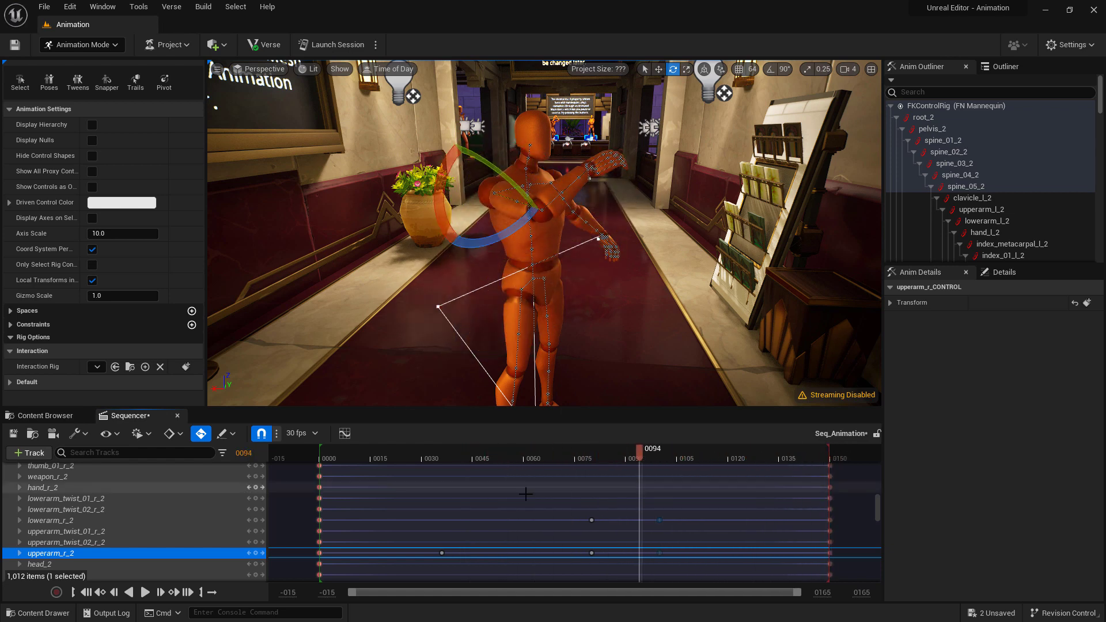
pyautogui.click(13, 434)
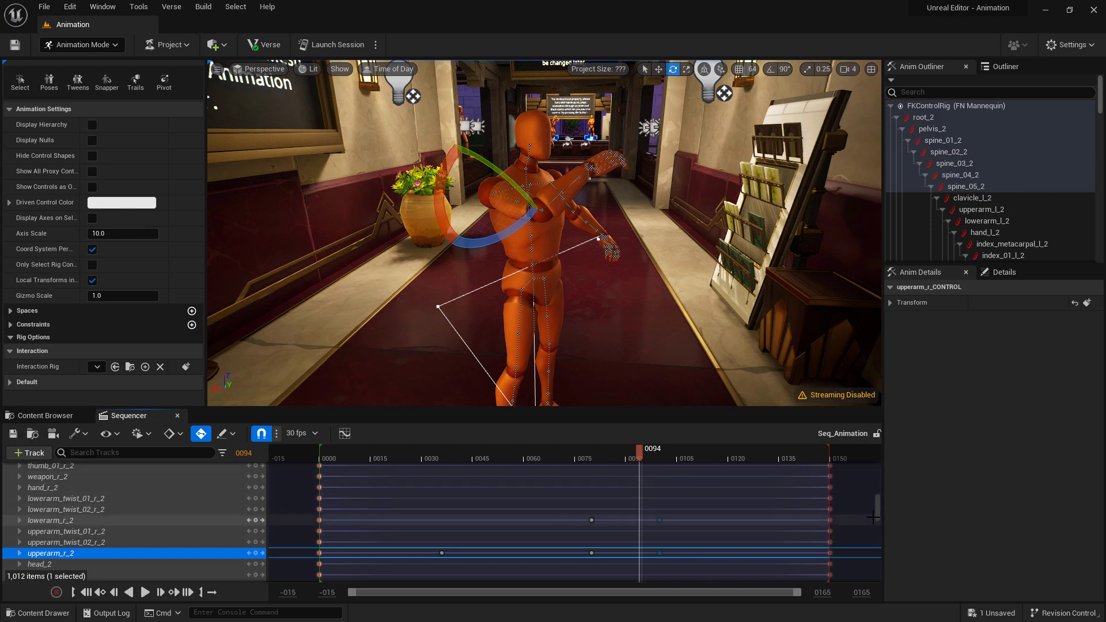
pyautogui.moveTo(876, 506); pyautogui.dragTo(874, 475)
# Step: Bake the FN Mannequin track into an animation asset named Wave_Manny in Mannequin > Animations
pyautogui.click(68, 469)
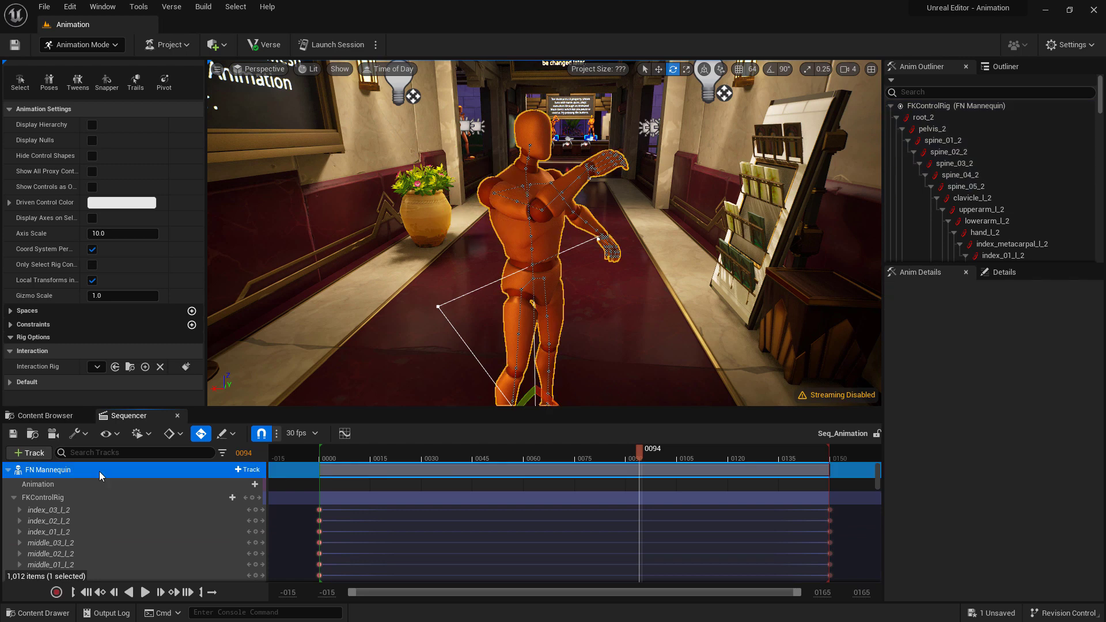
pyautogui.rightClick(105, 471)
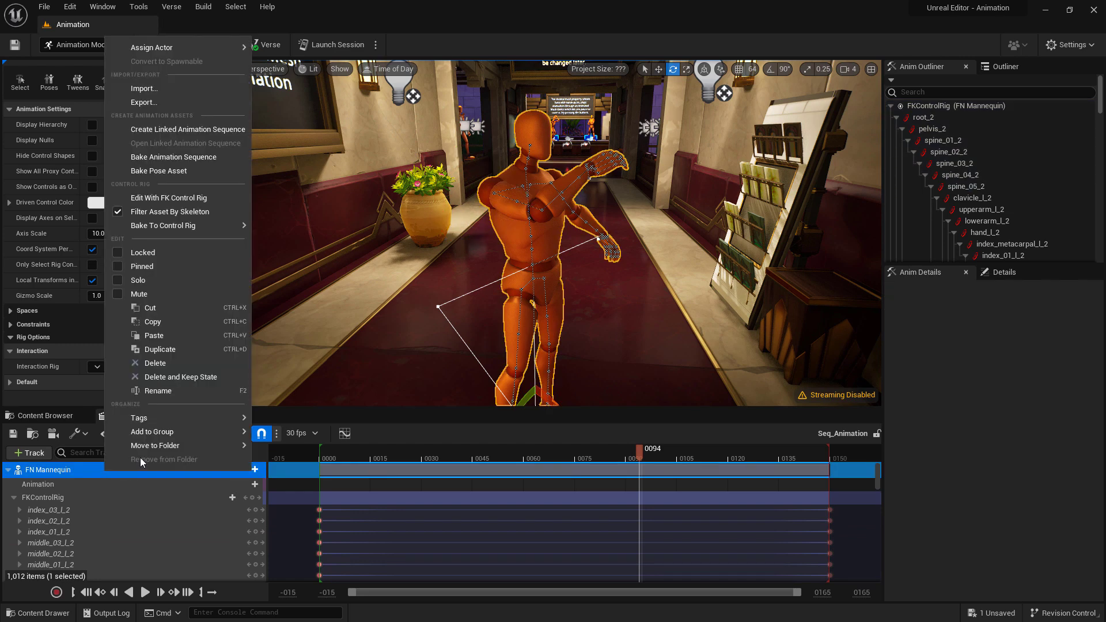
pyautogui.click(201, 161)
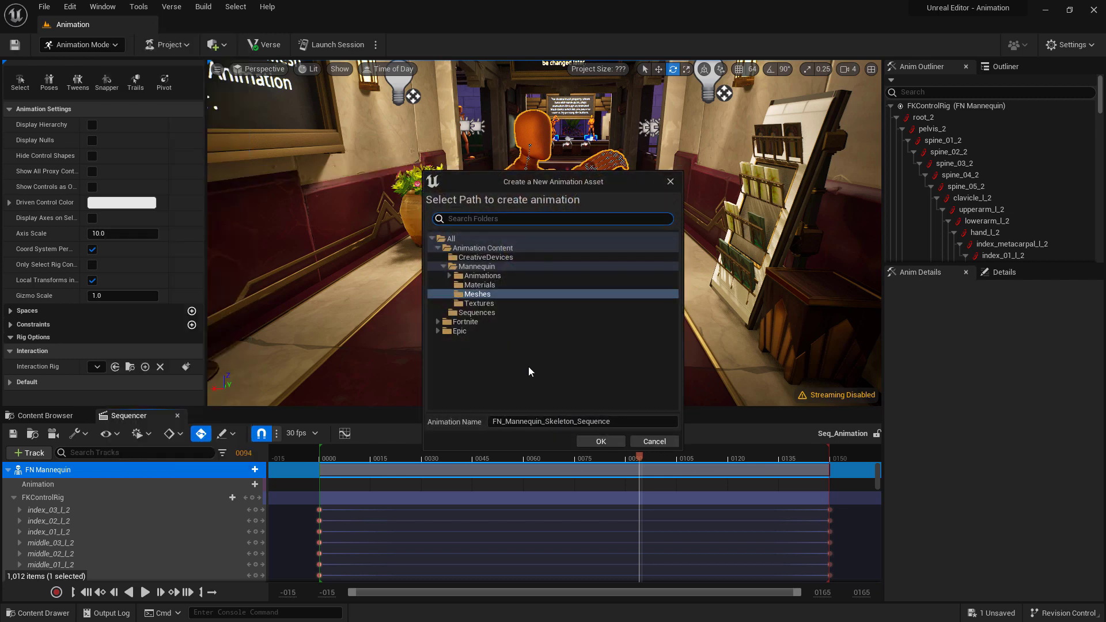
pyautogui.click(499, 279)
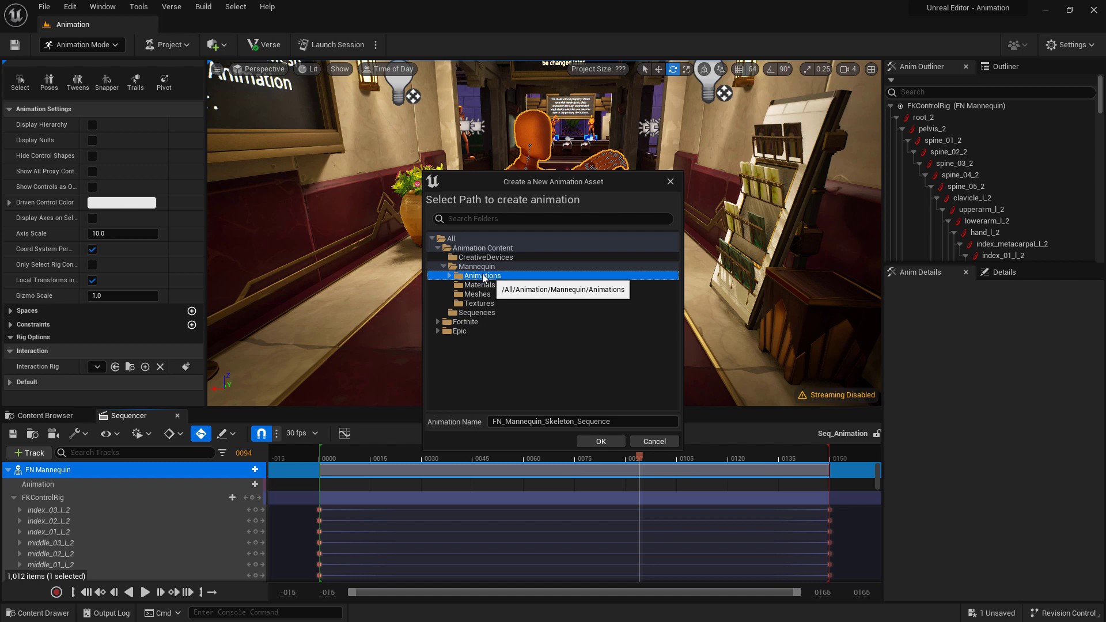
pyautogui.click(519, 421)
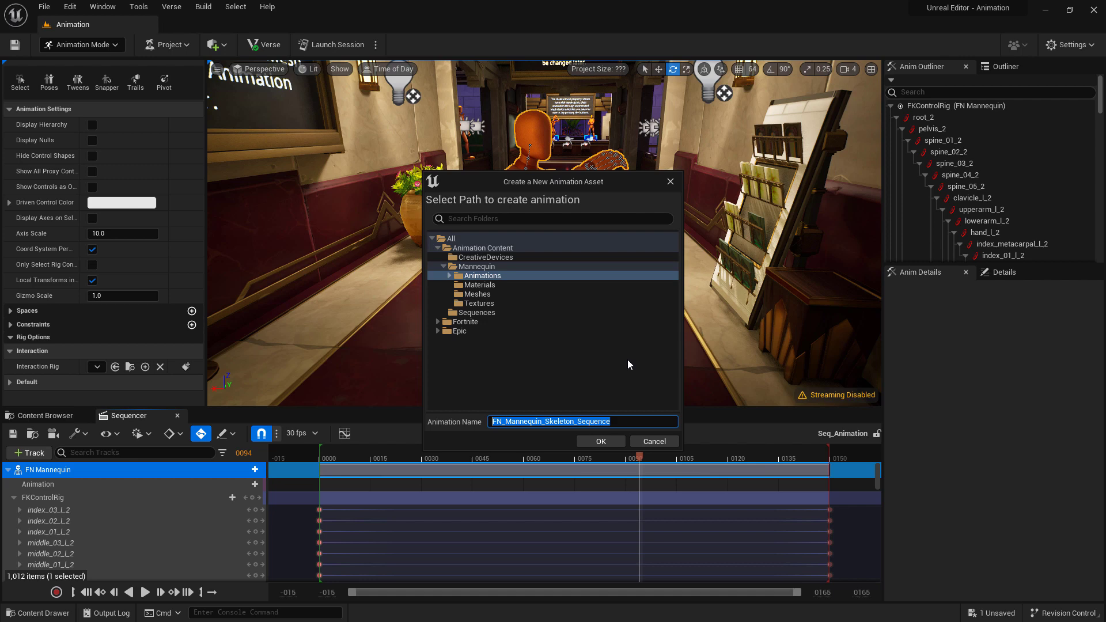
pyautogui.write('Wave_Manny')
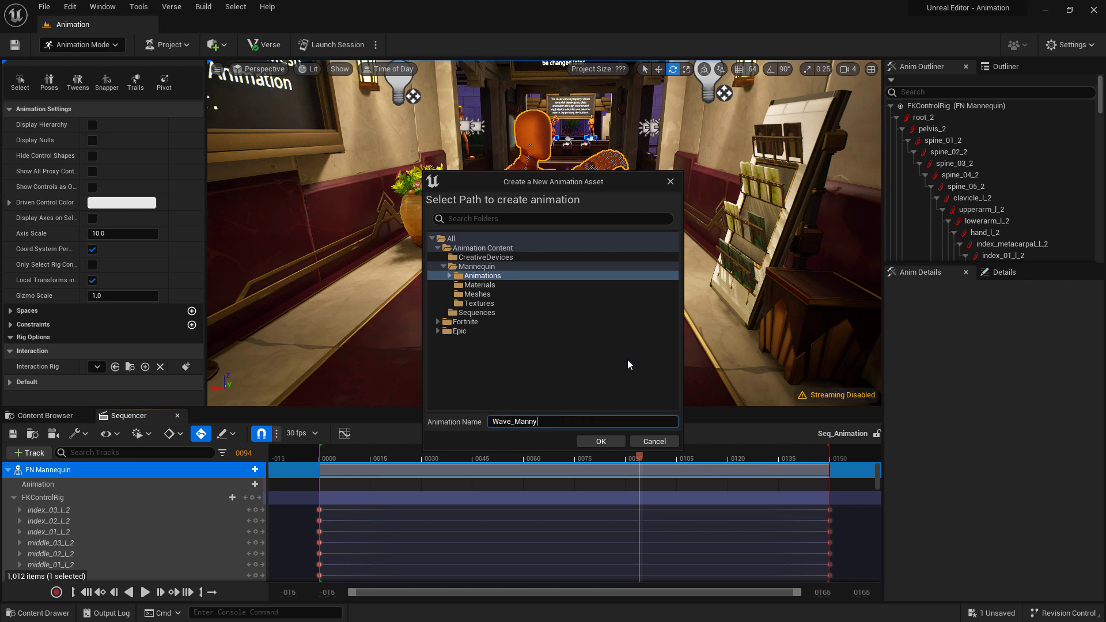
pyautogui.press('Return')
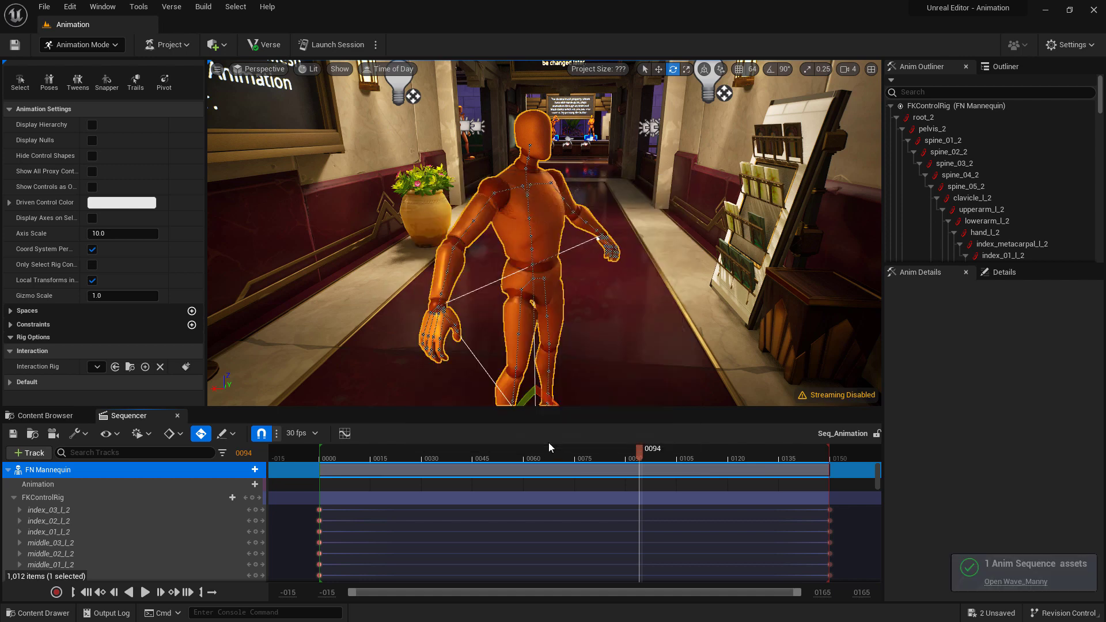
# Step: Close the Sequencer and undo away the temporary animating mannequin
pyautogui.click(177, 416)
pyautogui.moveTo(475, 303); pyautogui.dragTo(450, 297, button='right')
pyautogui.hotkey('ctrl', 'z')
# Step: Preview animations in the Mannequin Animations folder, ending with Wave_Manny open in the animation editor
pyautogui.click(85, 510)
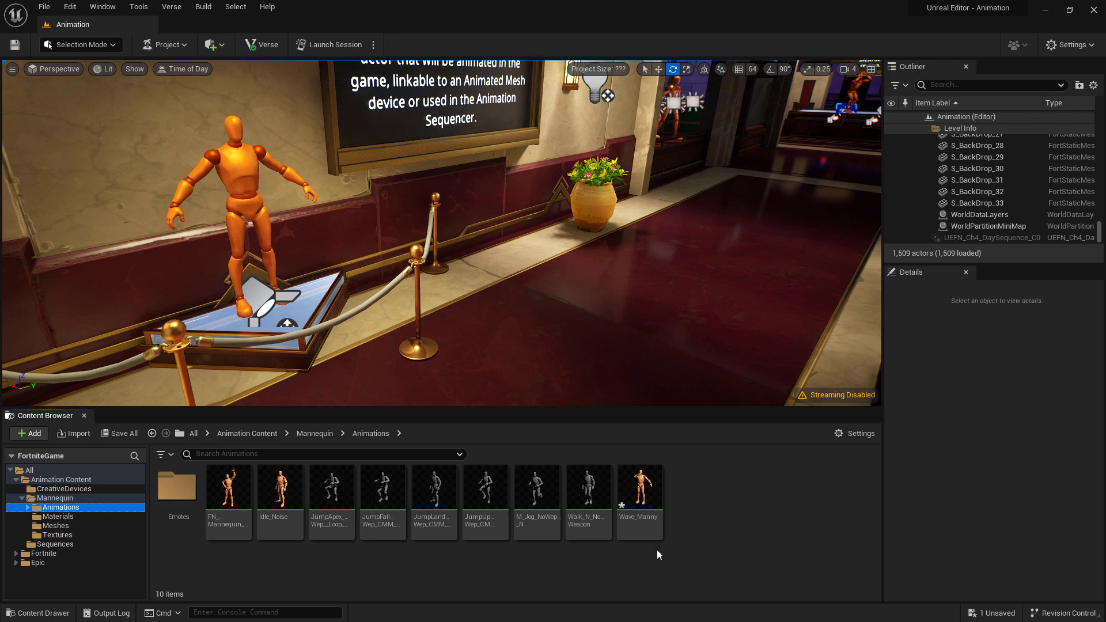
pyautogui.click(278, 485)
pyautogui.doubleClick(277, 482)
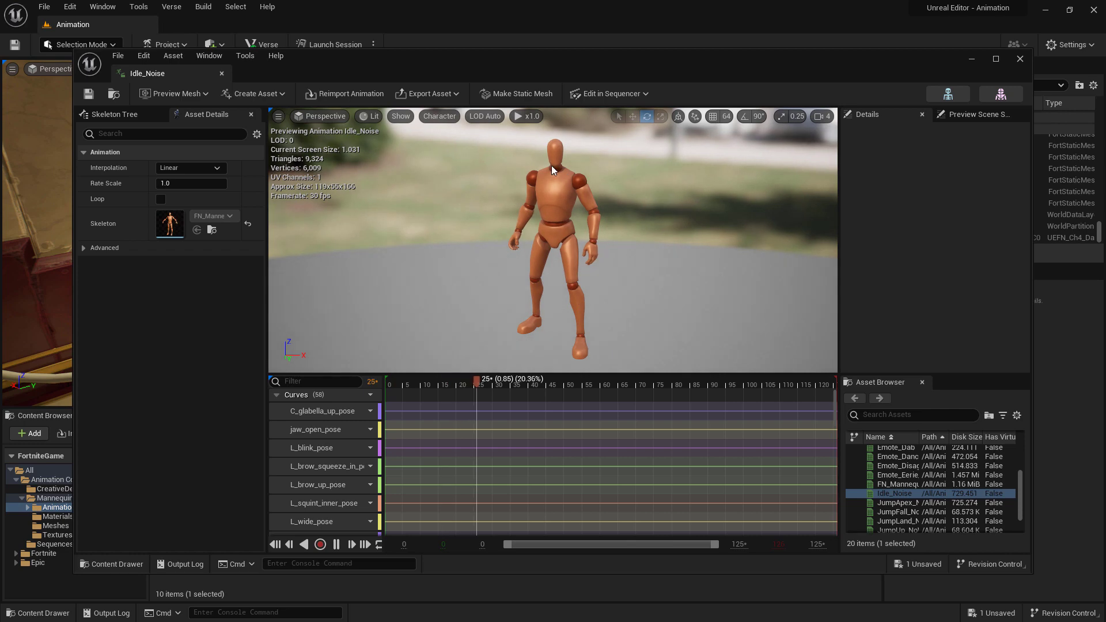
pyautogui.click(898, 483)
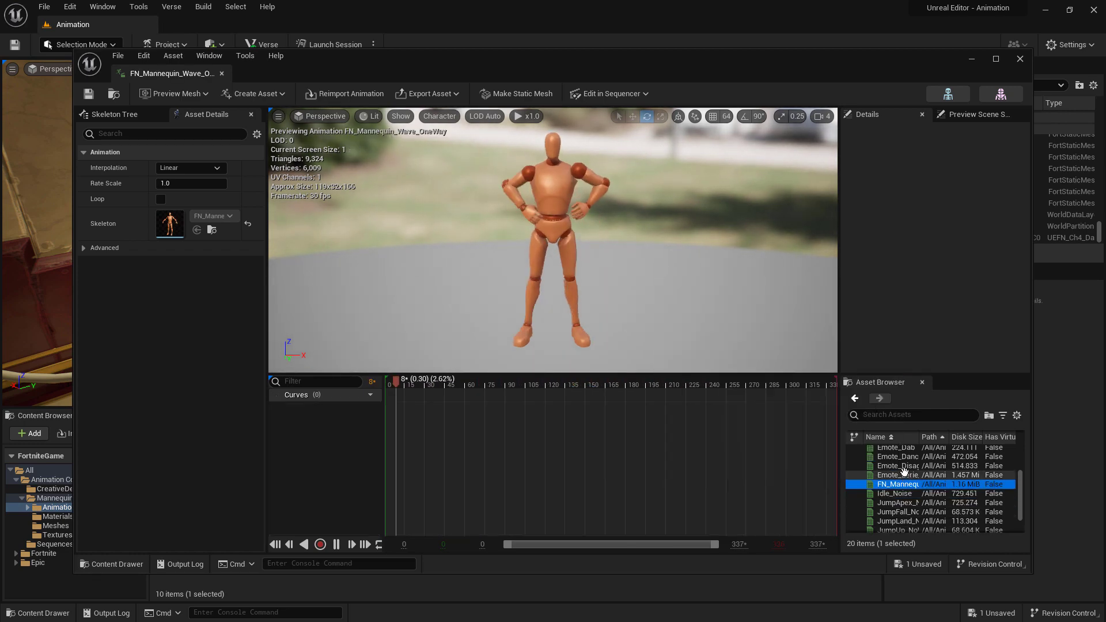
pyautogui.click(897, 465)
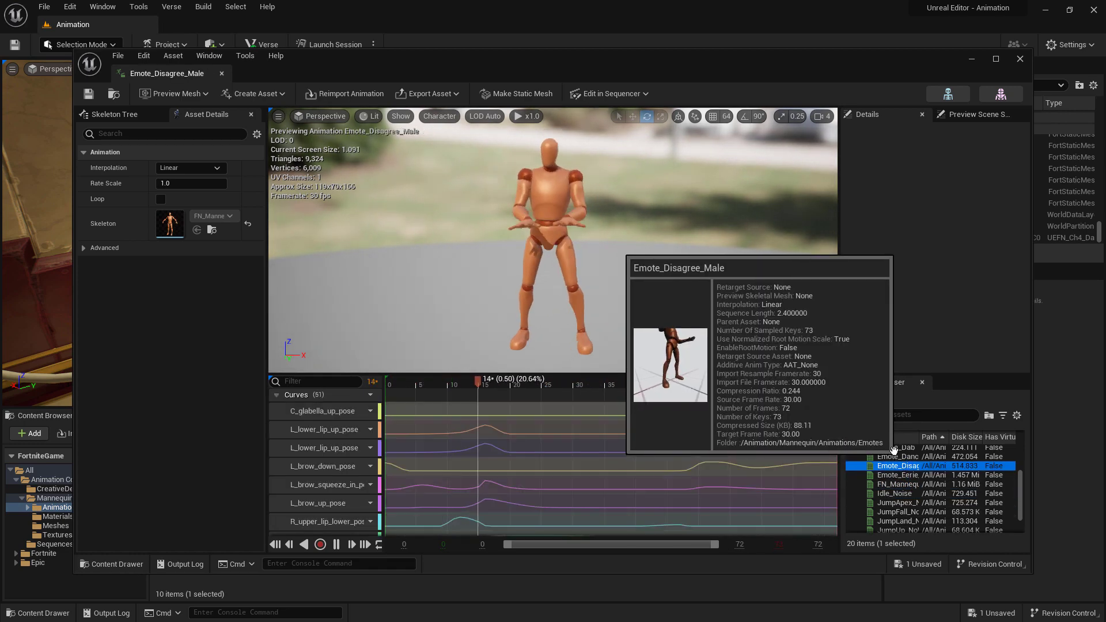
pyautogui.click(221, 73)
pyautogui.doubleClick(642, 489)
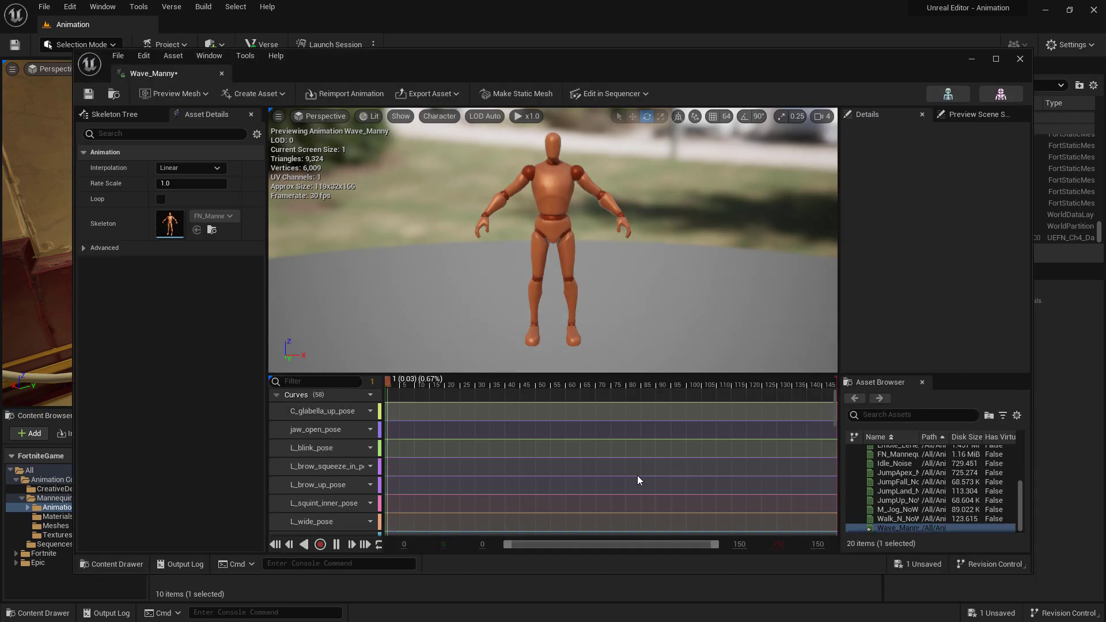
# Step: Close the Wave_Manny preview and drop Wave_Manny into FN Mannequin_Main2's Anim to Play slot
pyautogui.click(221, 73)
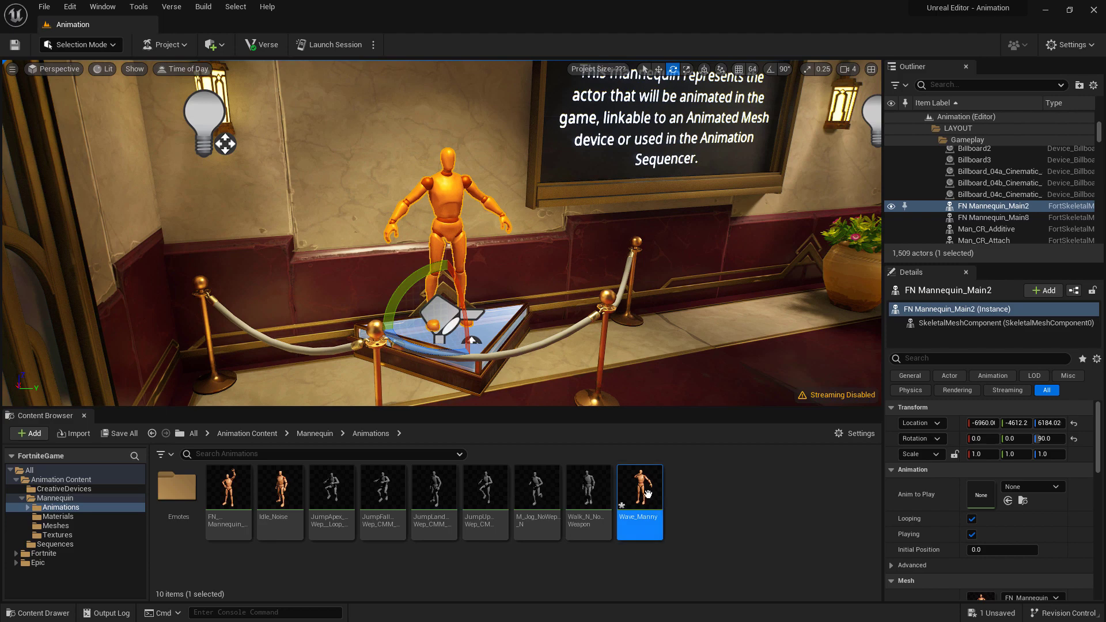
pyautogui.moveTo(640, 495); pyautogui.dragTo(979, 490)
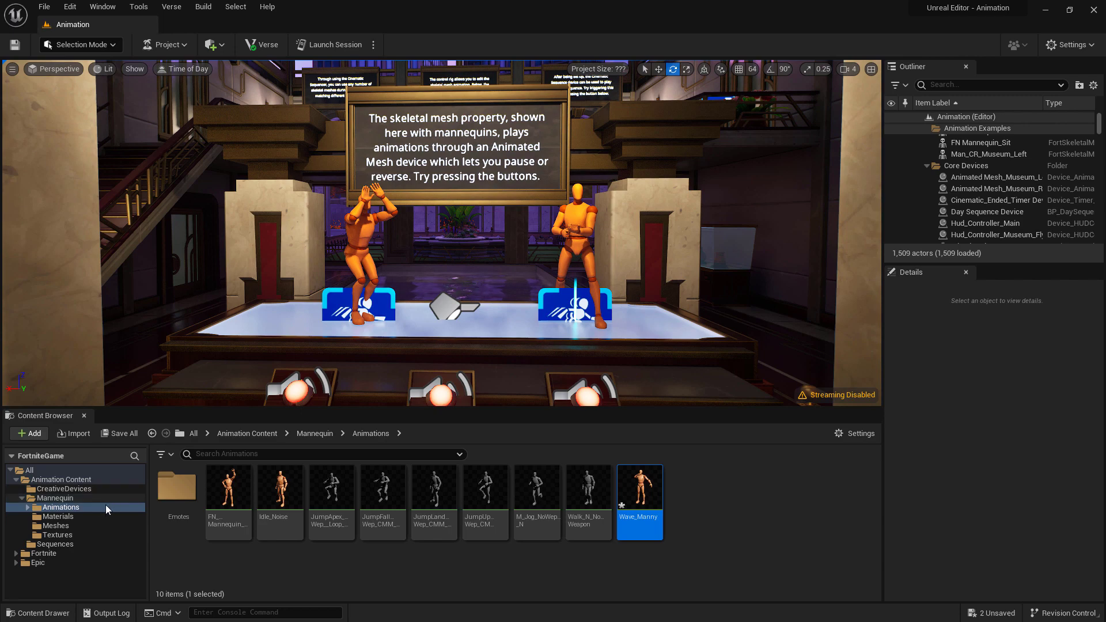
# Step: Find the Animated Mesh device by searching 'animated' in Devices and place it on the floor
pyautogui.click(54, 554)
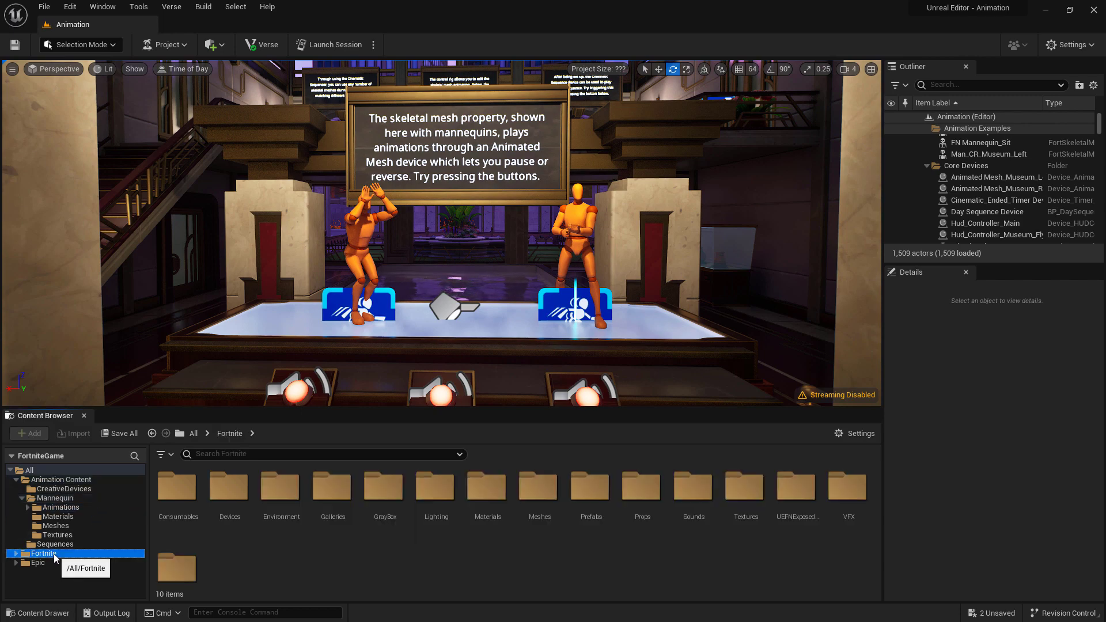
pyautogui.doubleClick(249, 510)
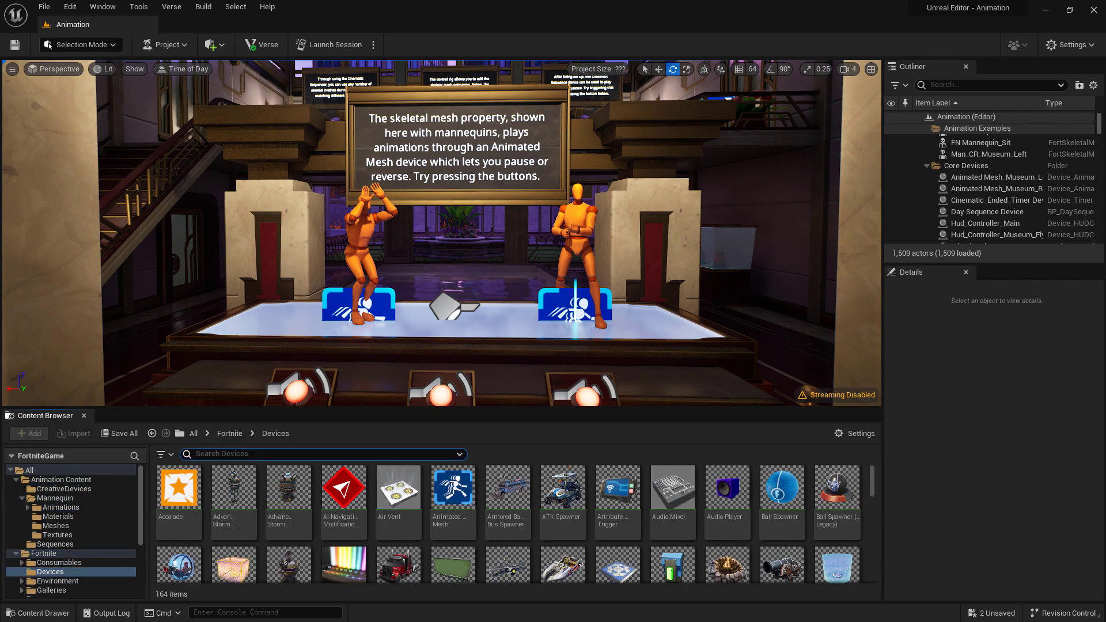
pyautogui.write('animated')
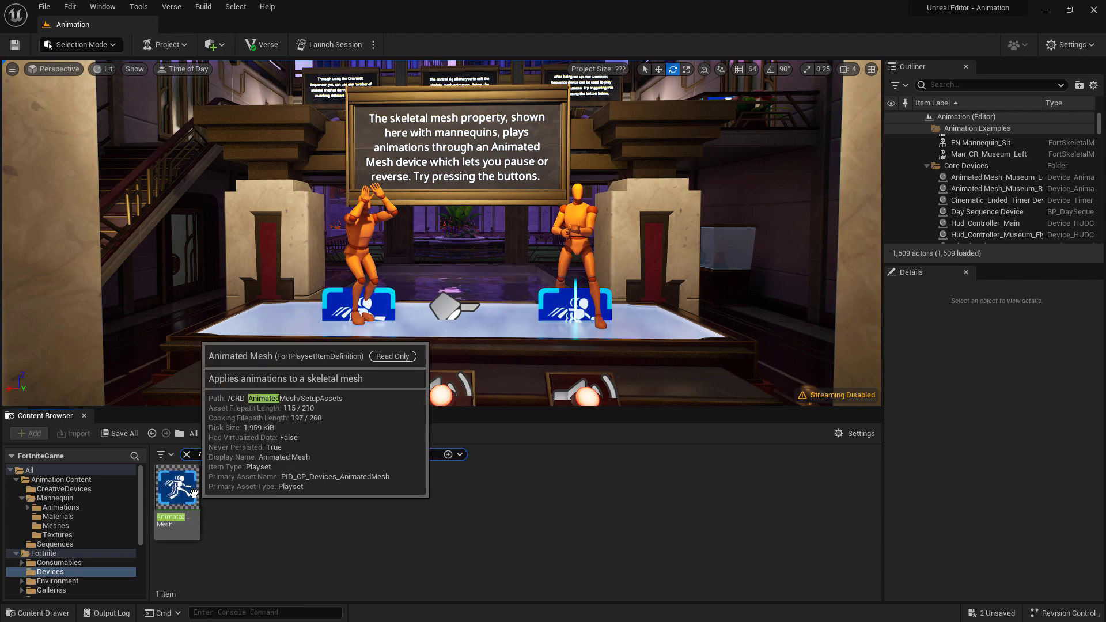
pyautogui.moveTo(438, 230); pyautogui.dragTo(438, 294, button='right')
pyautogui.moveTo(196, 487); pyautogui.dragTo(406, 339)
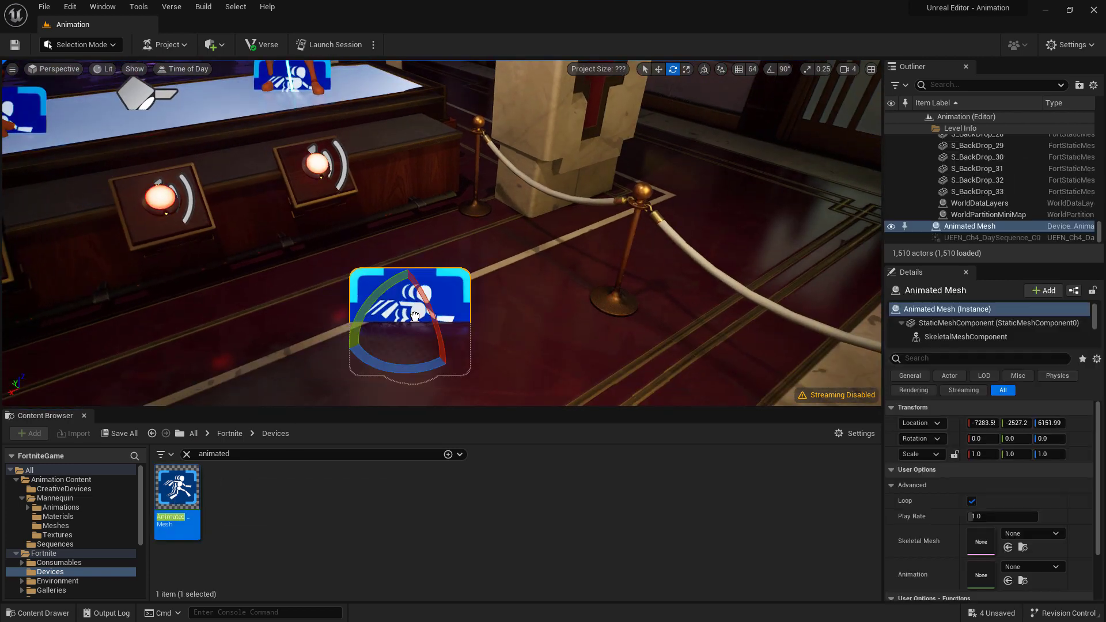
# Step: Set the device's Skeletal Mesh to FN_Mannequin and its Animation to Emote_CallMe_CMM
pyautogui.scroll(-2, 1031, 518)
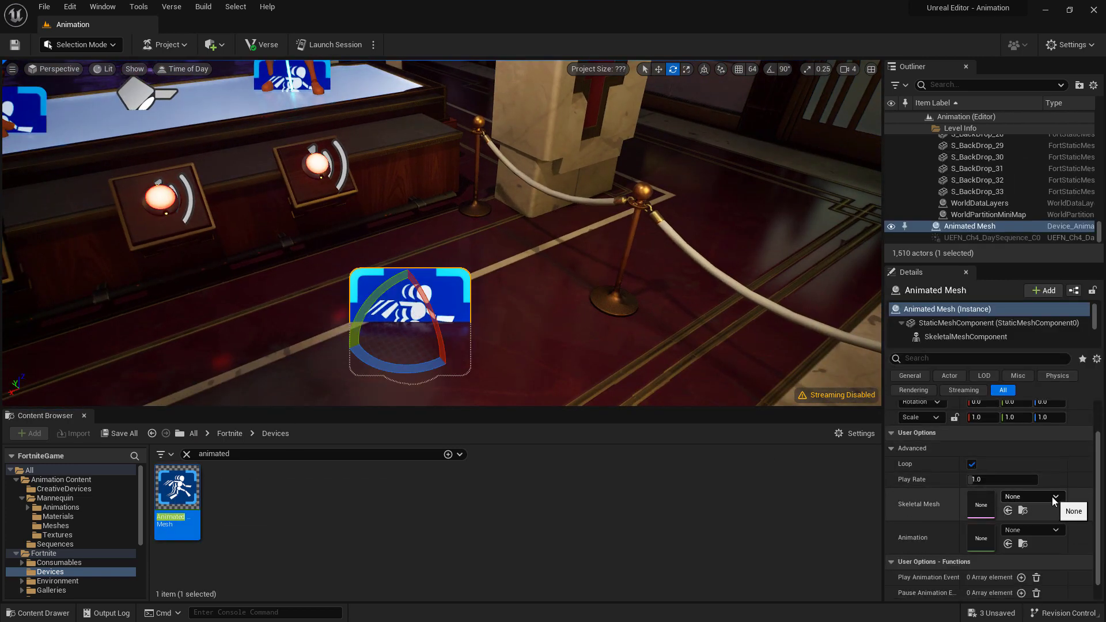
pyautogui.click(1054, 497)
pyautogui.click(1003, 362)
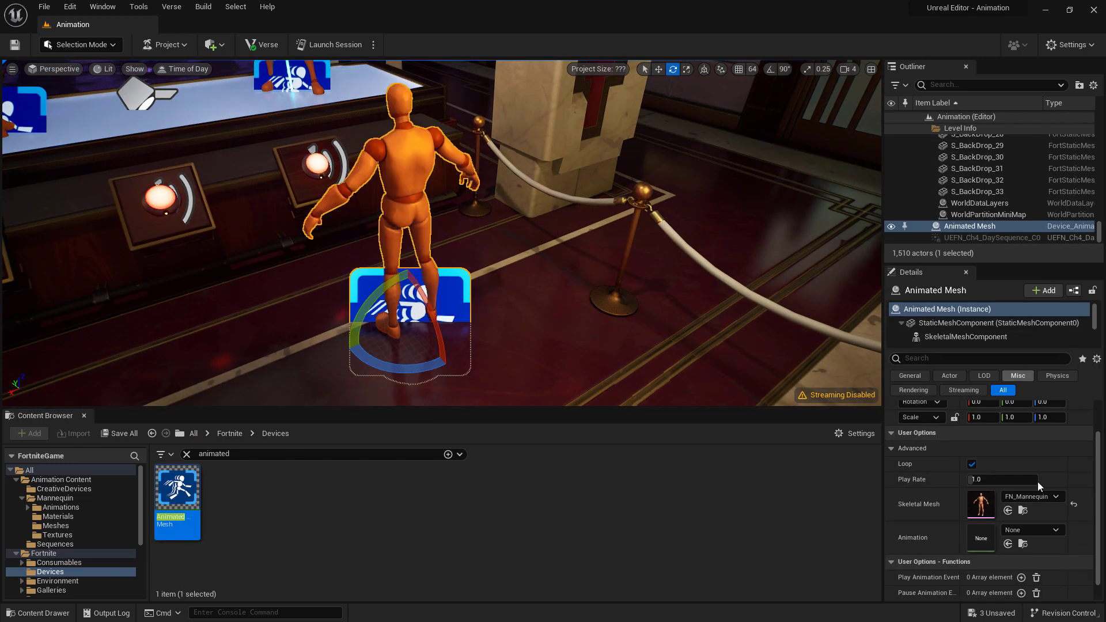
pyautogui.click(1046, 530)
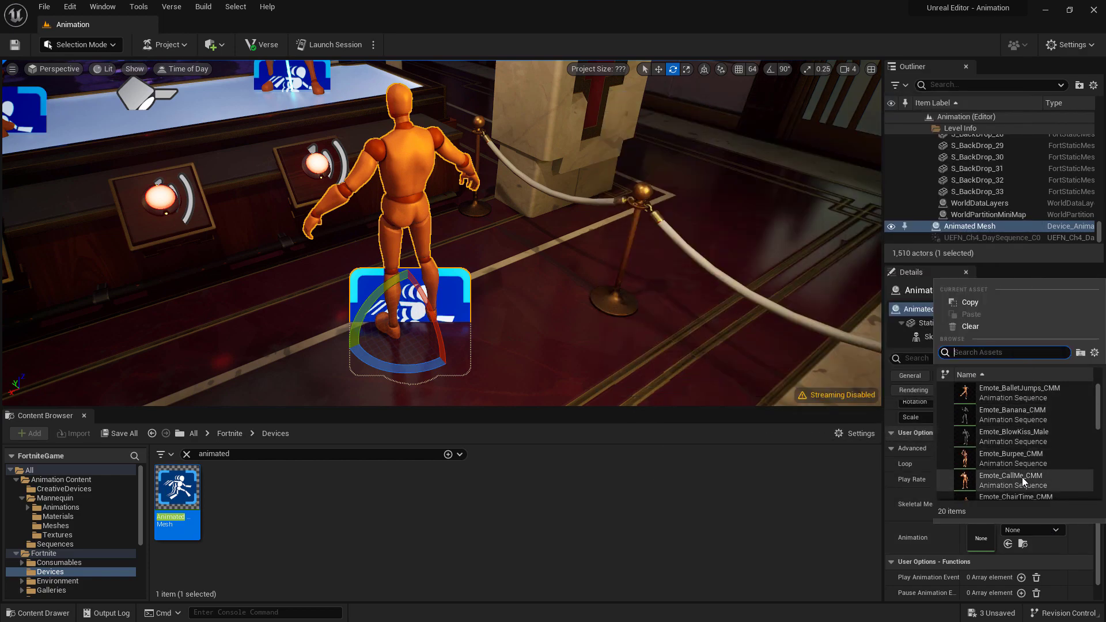
pyautogui.click(1022, 478)
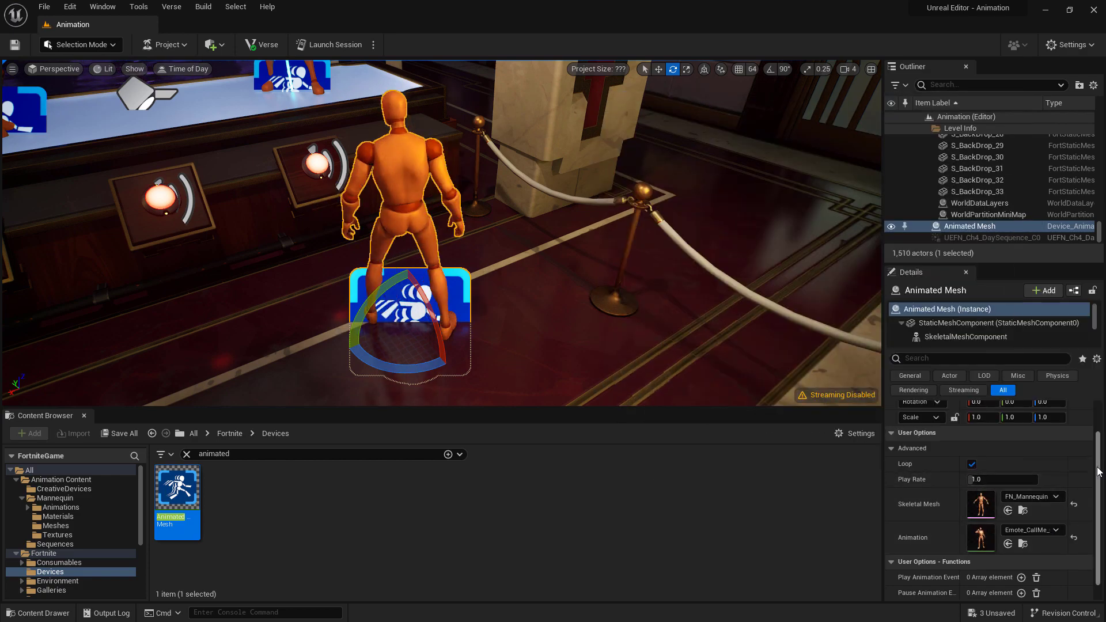
pyautogui.scroll(-1, 1097, 473)
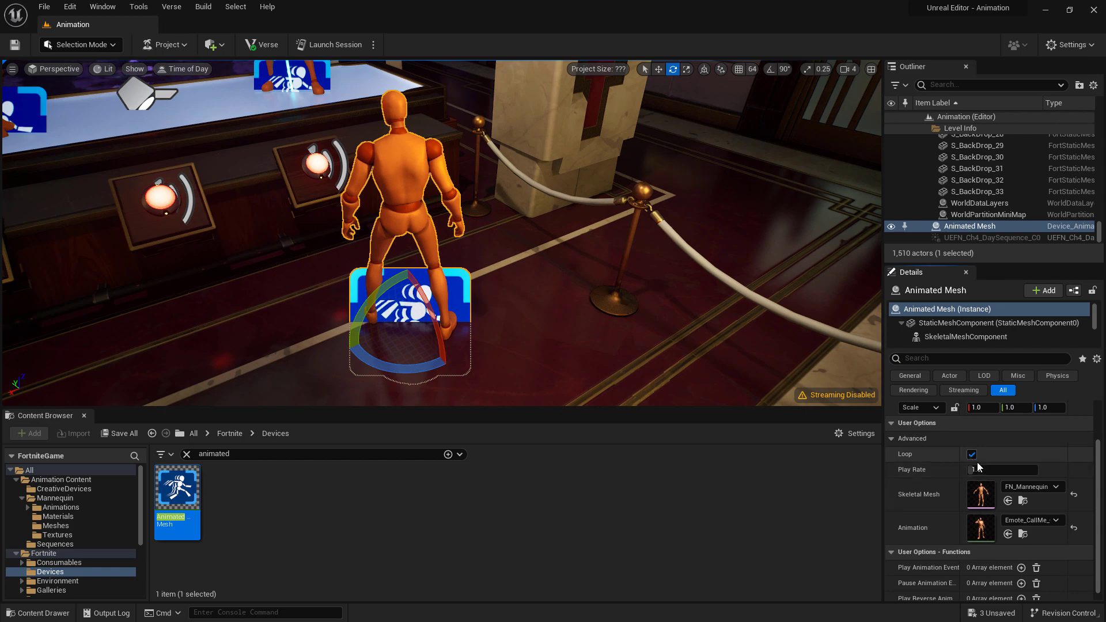
pyautogui.scroll(1, 1097, 490)
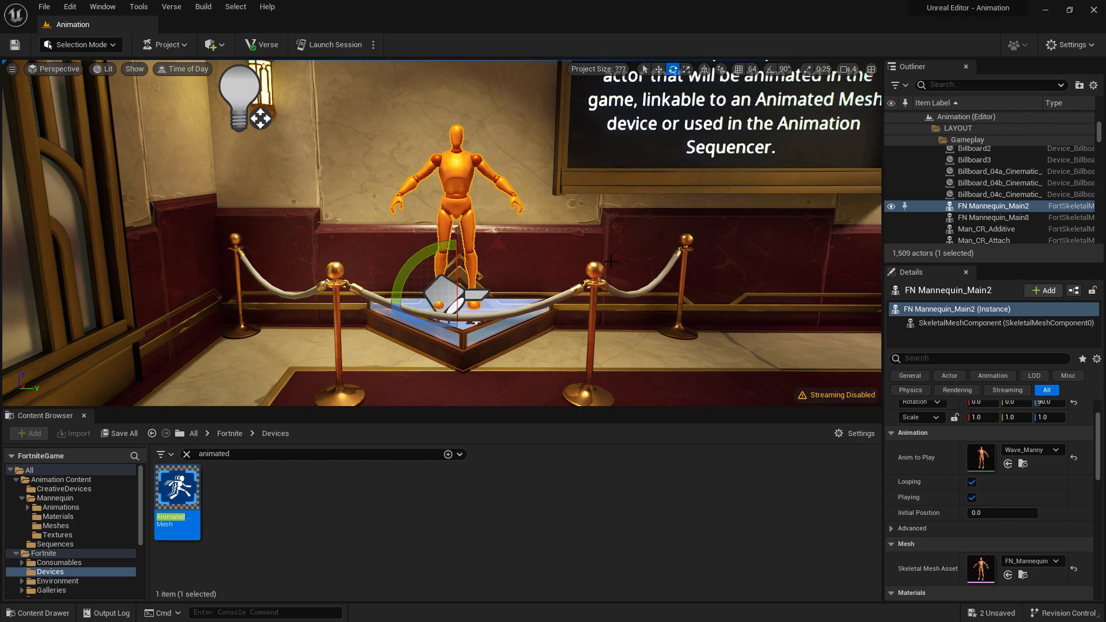
# Step: Launch a Fortnite edit session of the museum level to view the waving mannequin exhibit
pyautogui.click(322, 47)
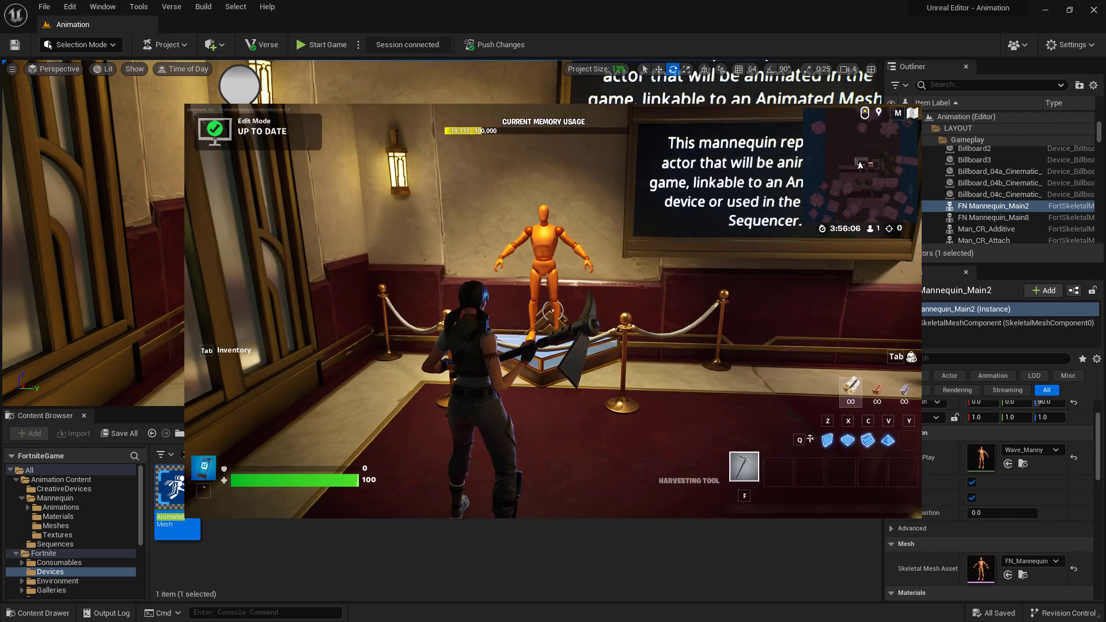